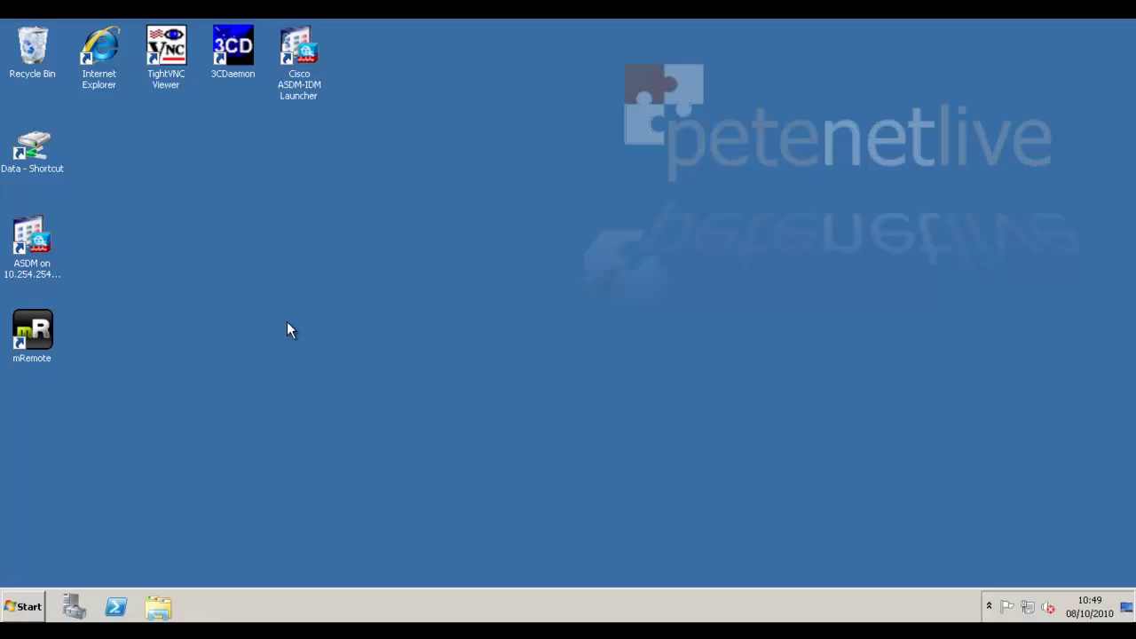
# Open Server Manager on its Roles summary, showing 3 of 17 roles installed.
pyautogui.click(75, 607)
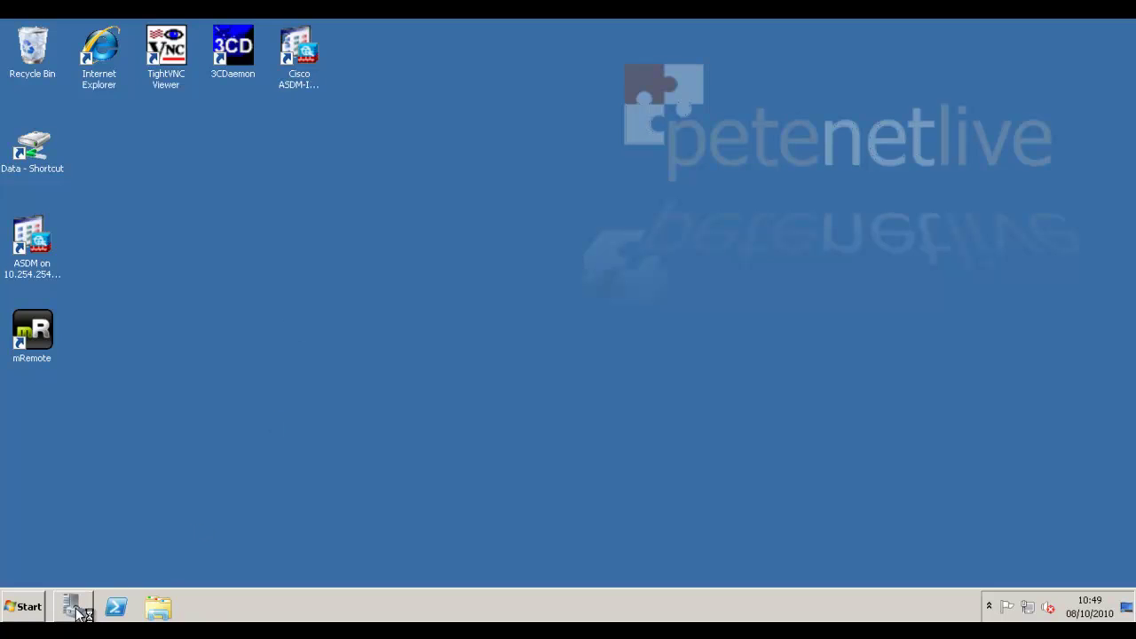
pyautogui.click(52, 104)
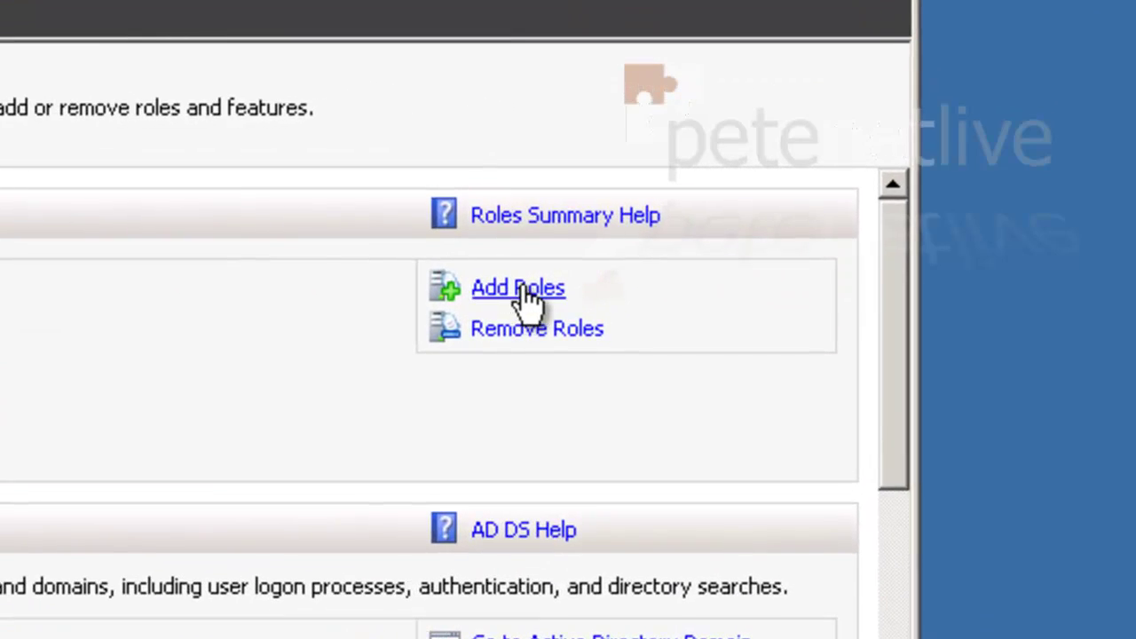
# Add the Web Server (IIS) role with the FTP Server role service and proceed to install.
pyautogui.click(523, 289)
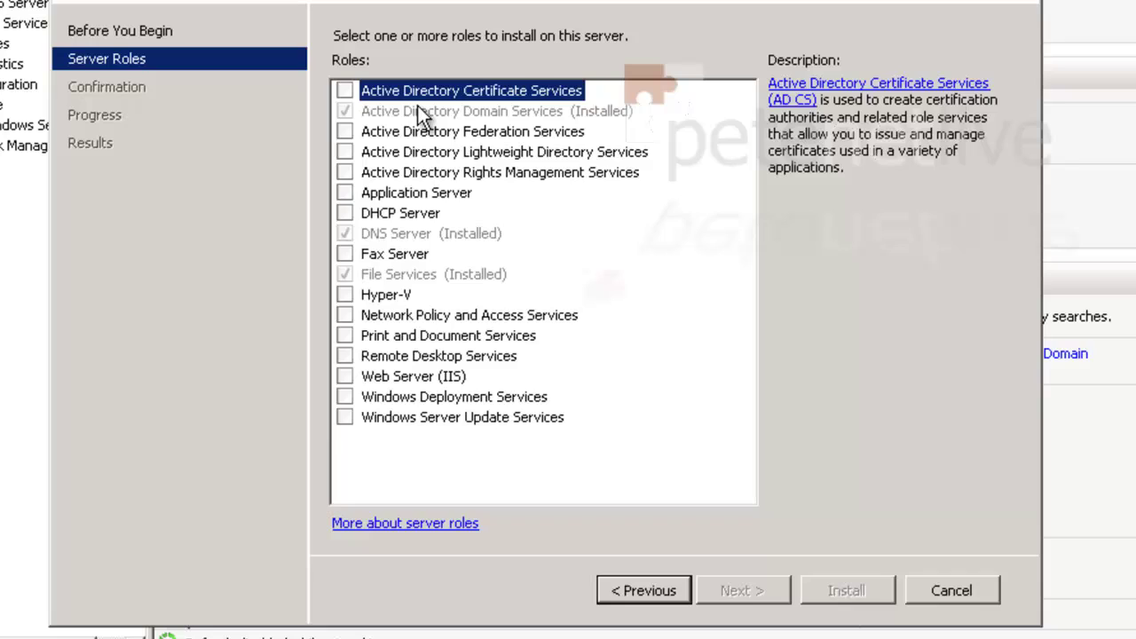
pyautogui.click(344, 376)
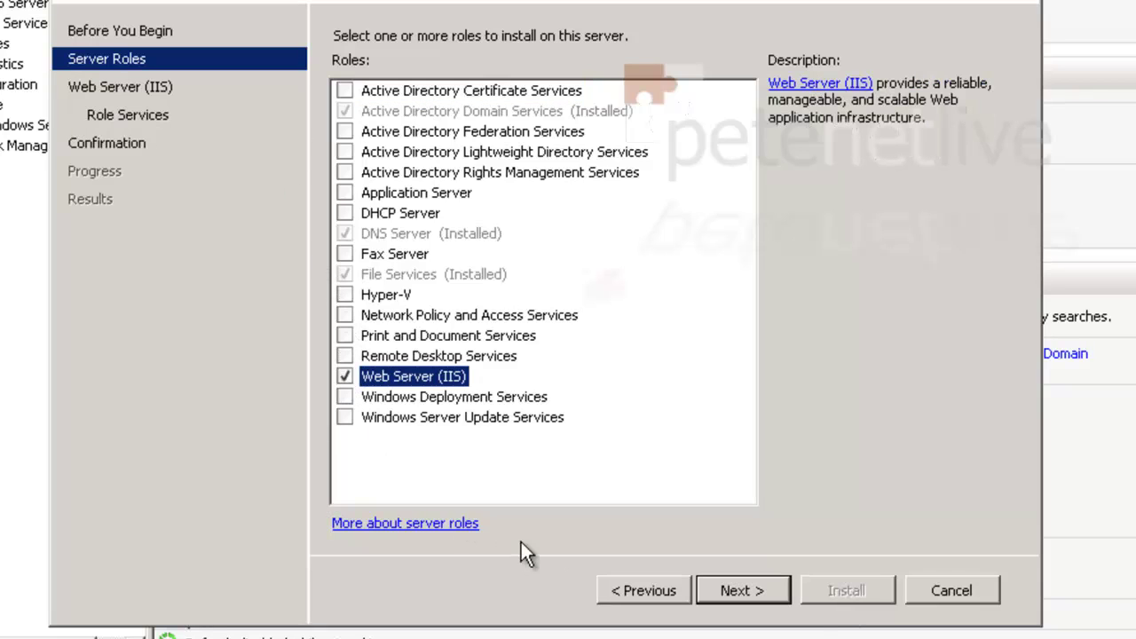
pyautogui.click(740, 590)
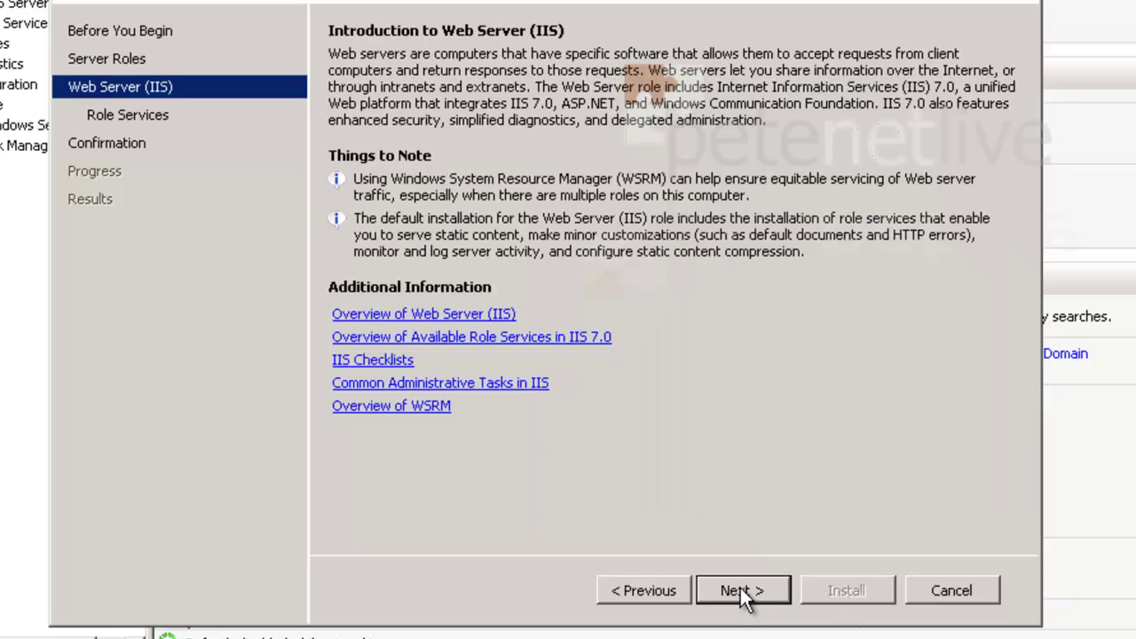
pyautogui.click(740, 590)
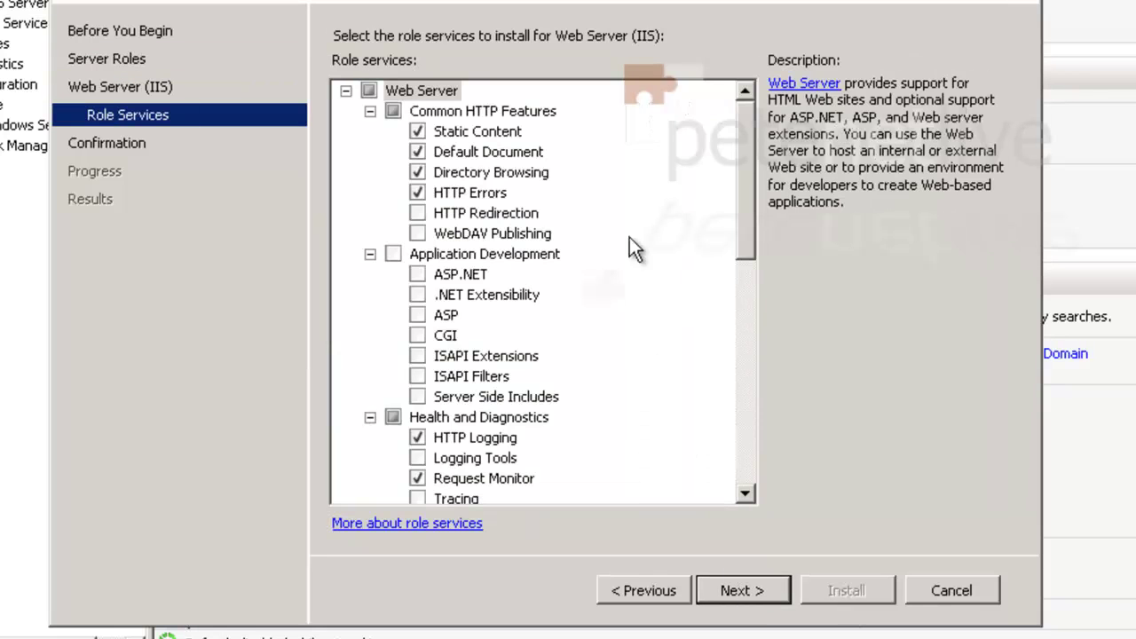
pyautogui.moveTo(757, 129); pyautogui.dragTo(763, 356)
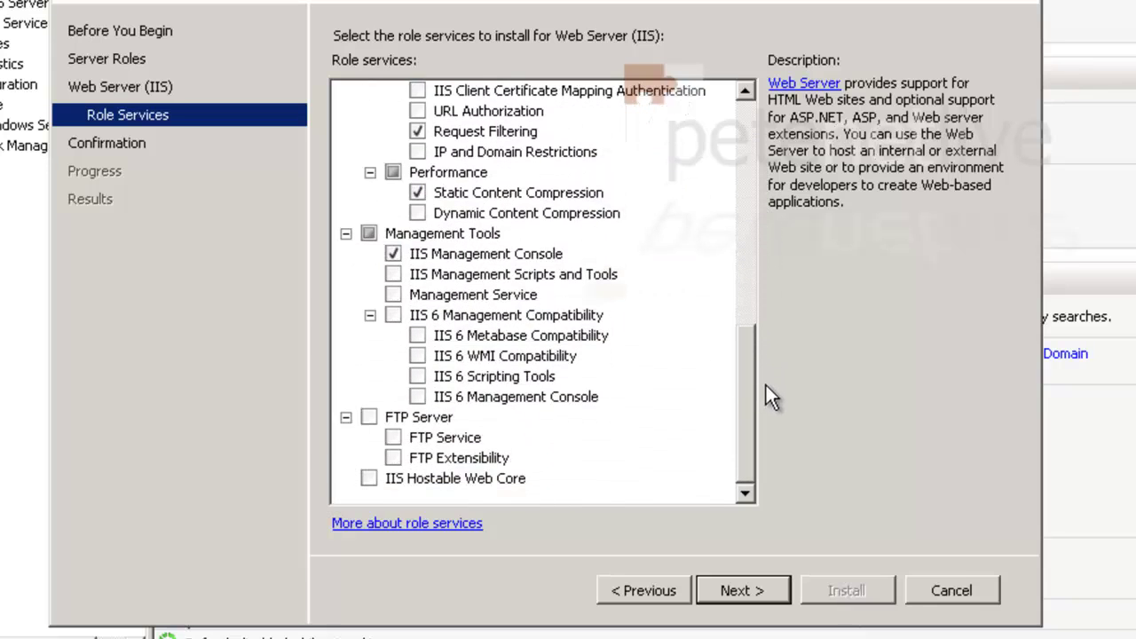
pyautogui.click(367, 416)
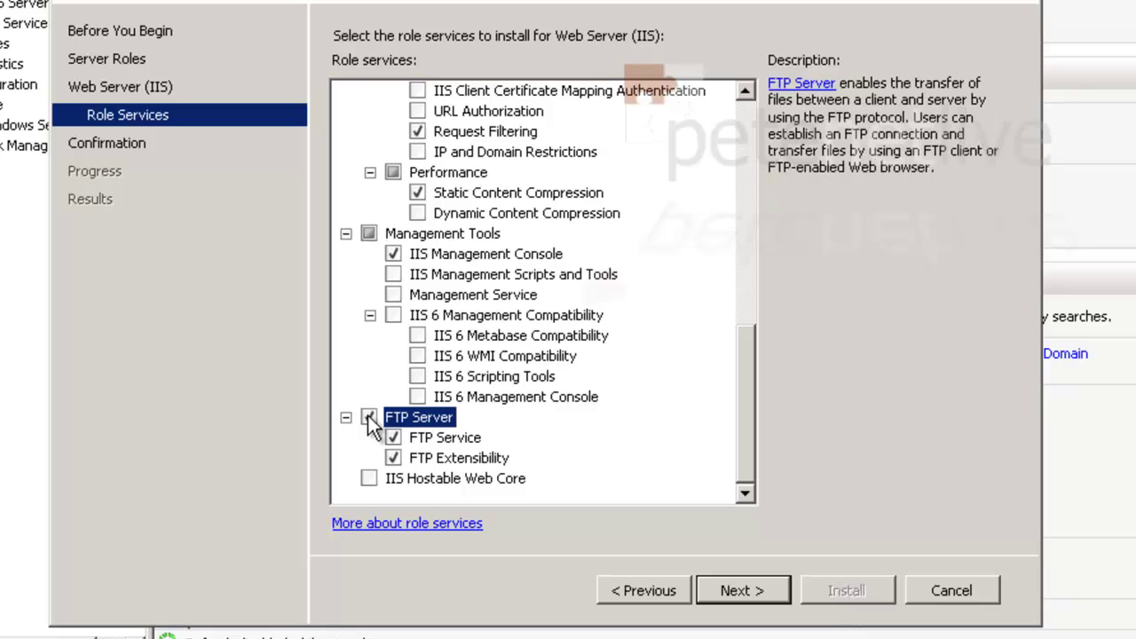
pyautogui.click(753, 589)
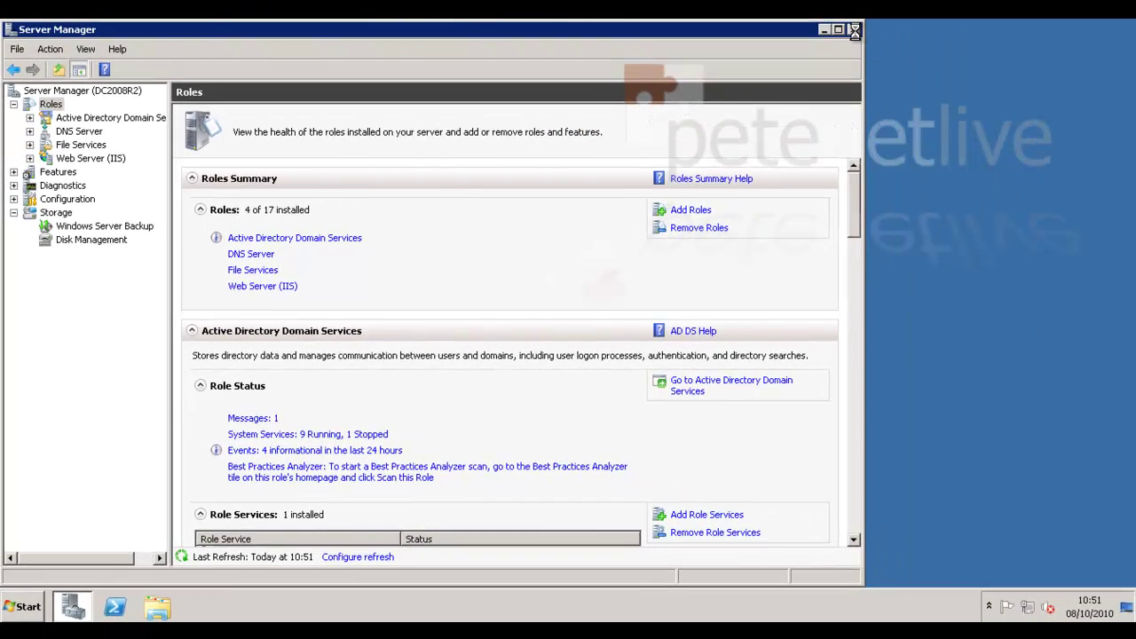
# Close Server Manager and run dsa.msc to open Active Directory Users and Computers.
pyautogui.click(854, 30)
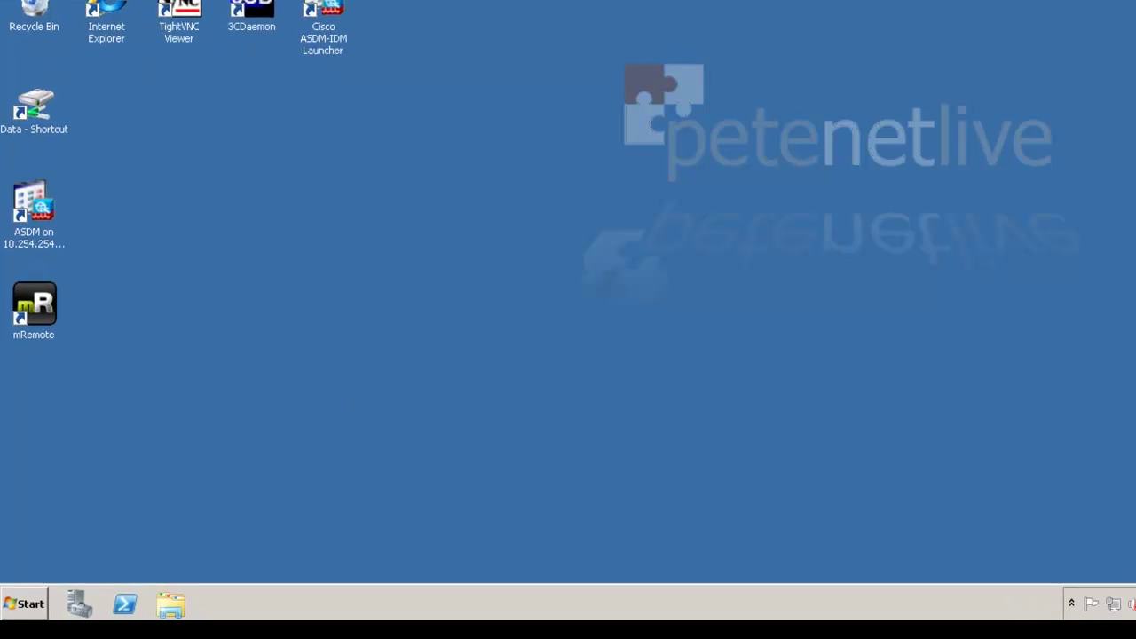
pyautogui.click(35, 554)
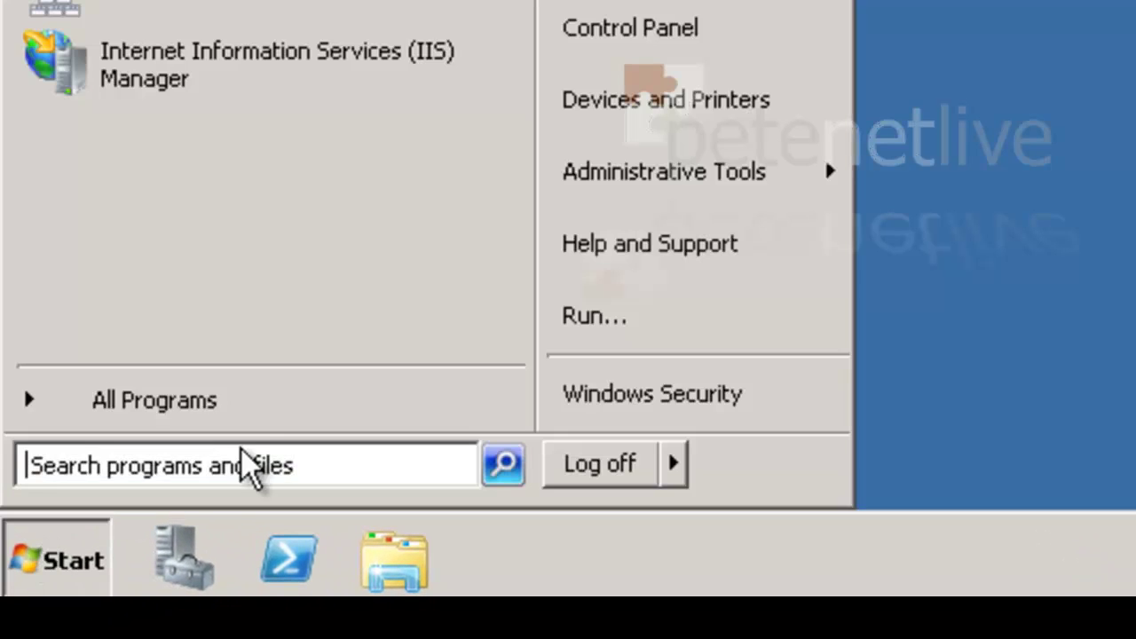
pyautogui.click(603, 321)
pyautogui.press('Return')
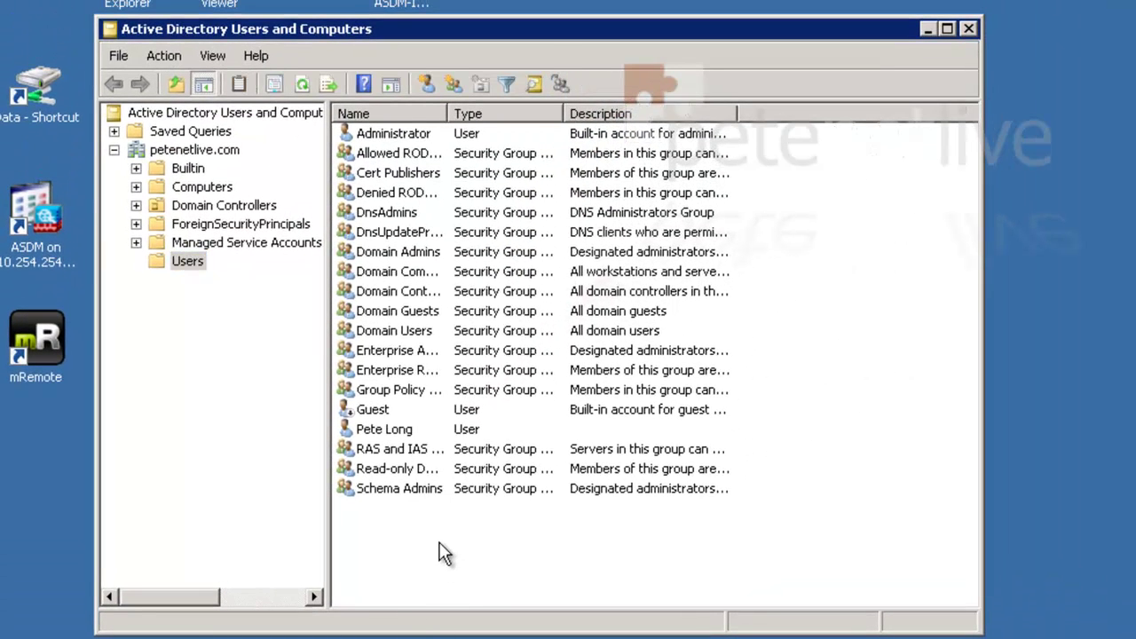
# Create a new group named FTP_Users in the Users container with New > Group.
pyautogui.rightClick(486, 517)
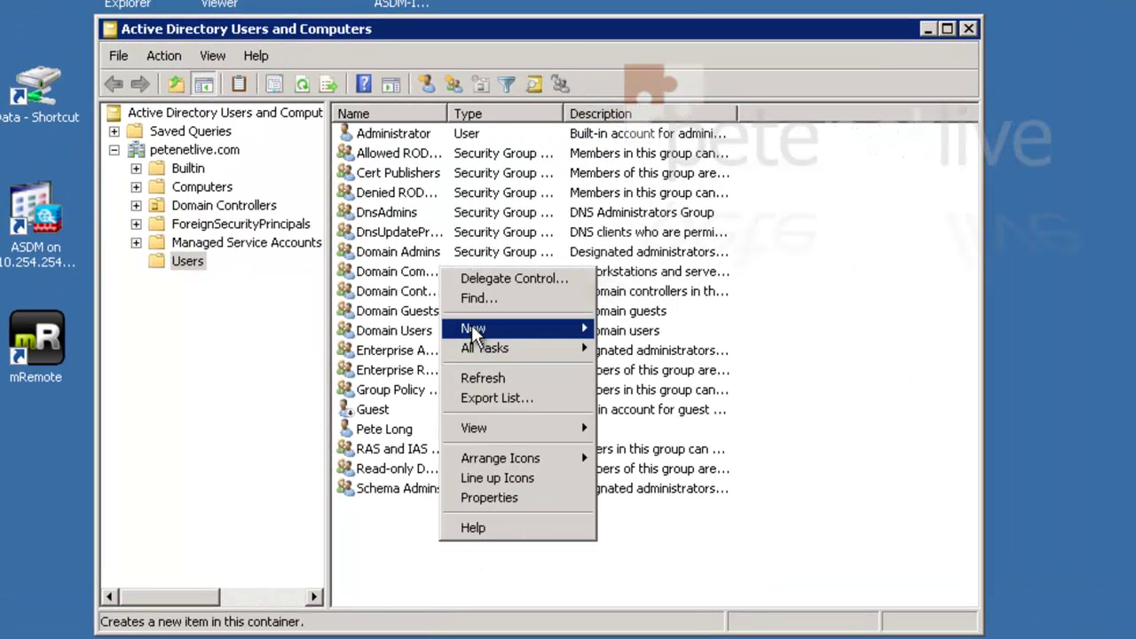
pyautogui.moveTo(568, 337)
pyautogui.click(637, 366)
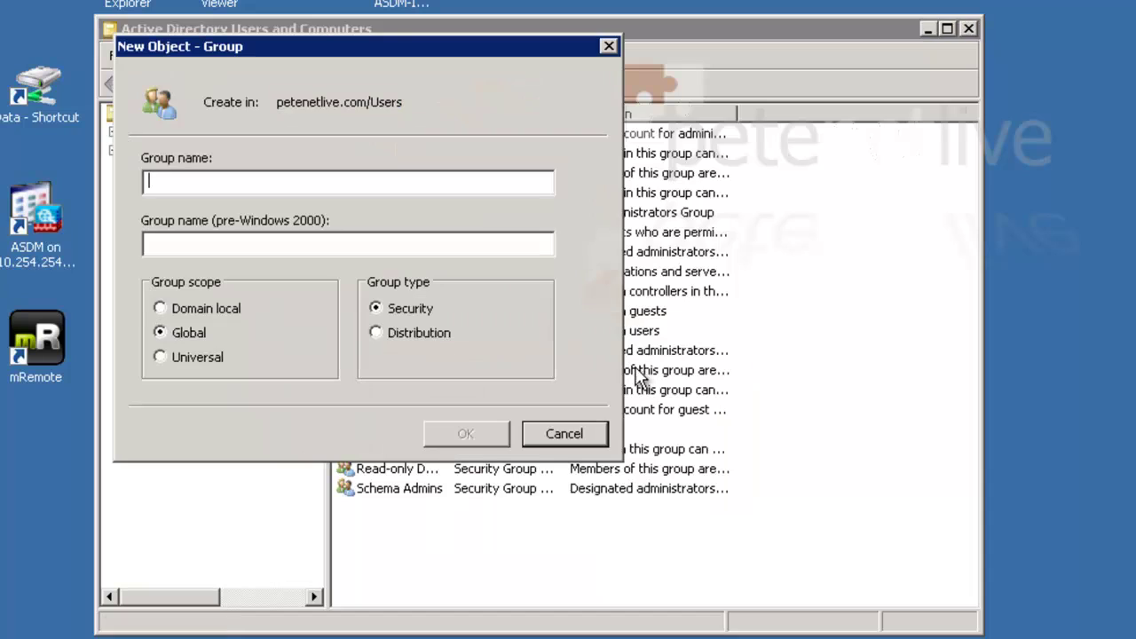
pyautogui.write('FTP_')
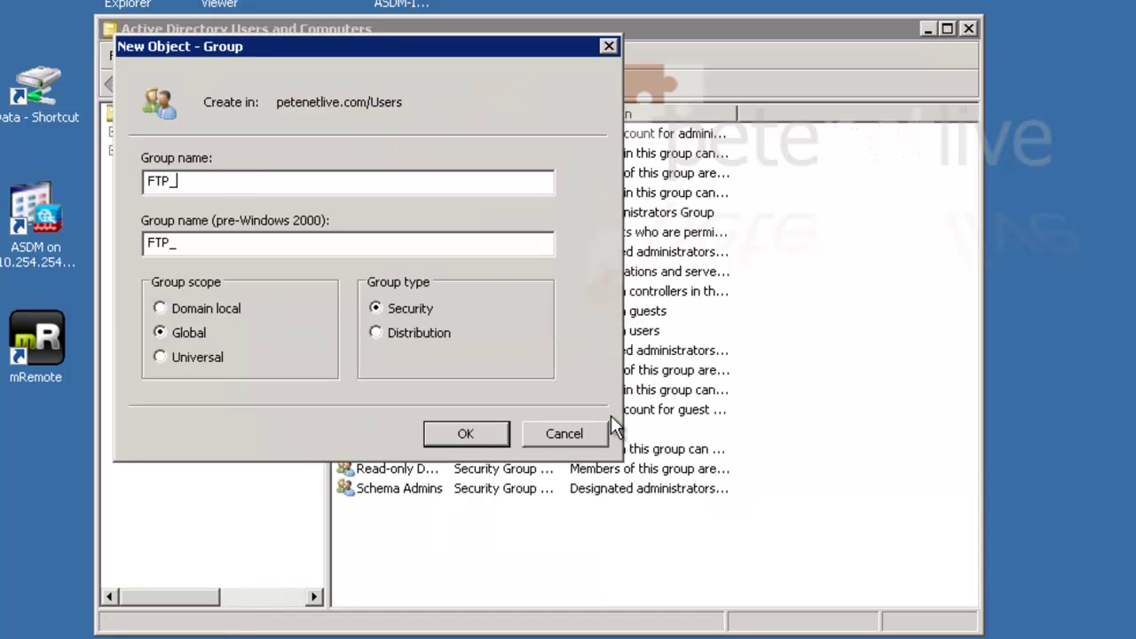
pyautogui.write('Users')
pyautogui.click(468, 433)
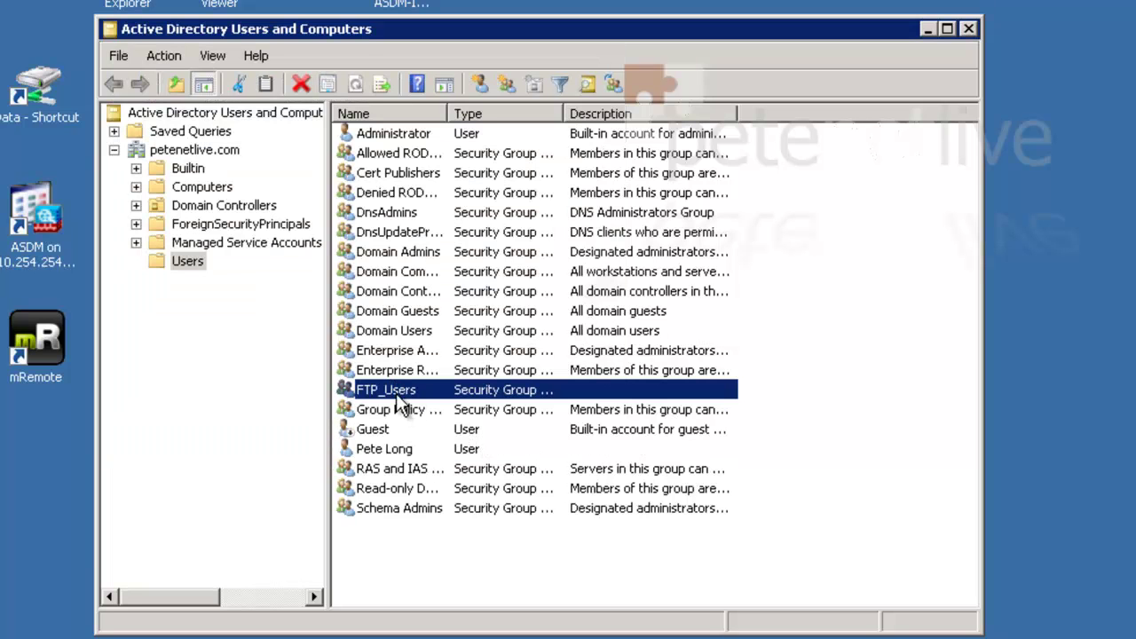
# Add Administrator and a second domain user as FTP_Users members, apply, and close.
pyautogui.doubleClick(394, 392)
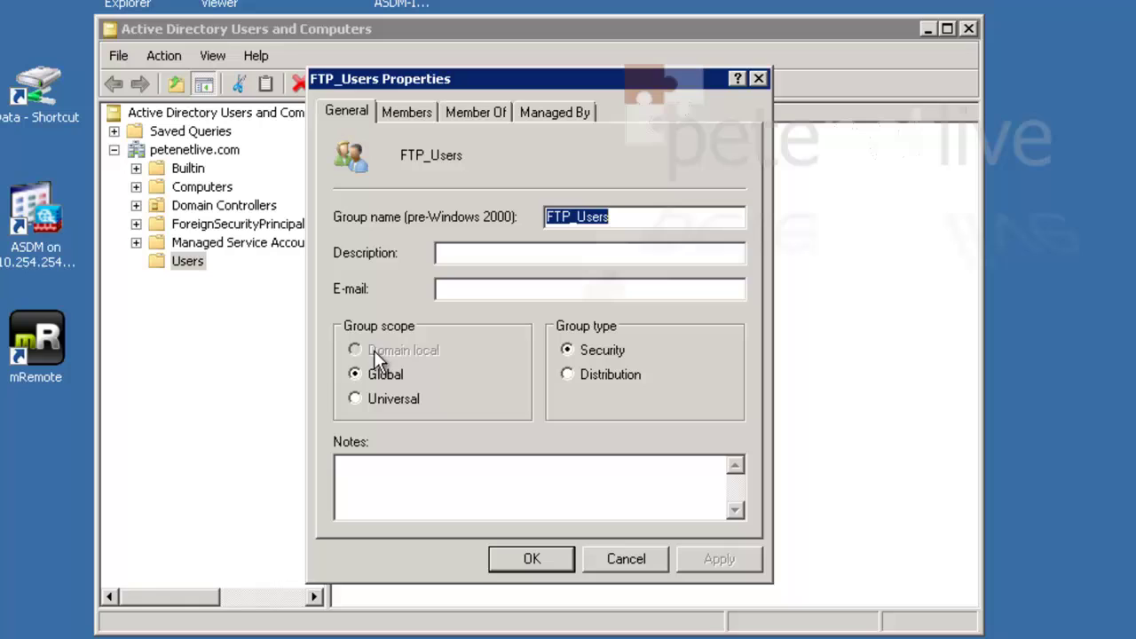
pyautogui.click(406, 113)
pyautogui.click(377, 493)
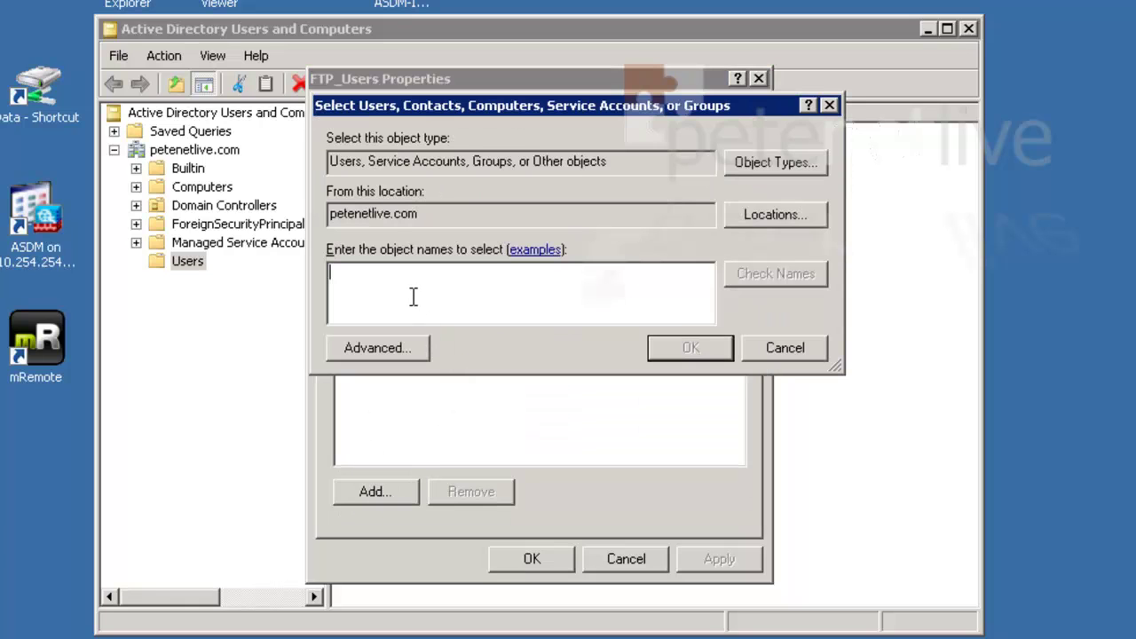
pyautogui.write('admin')
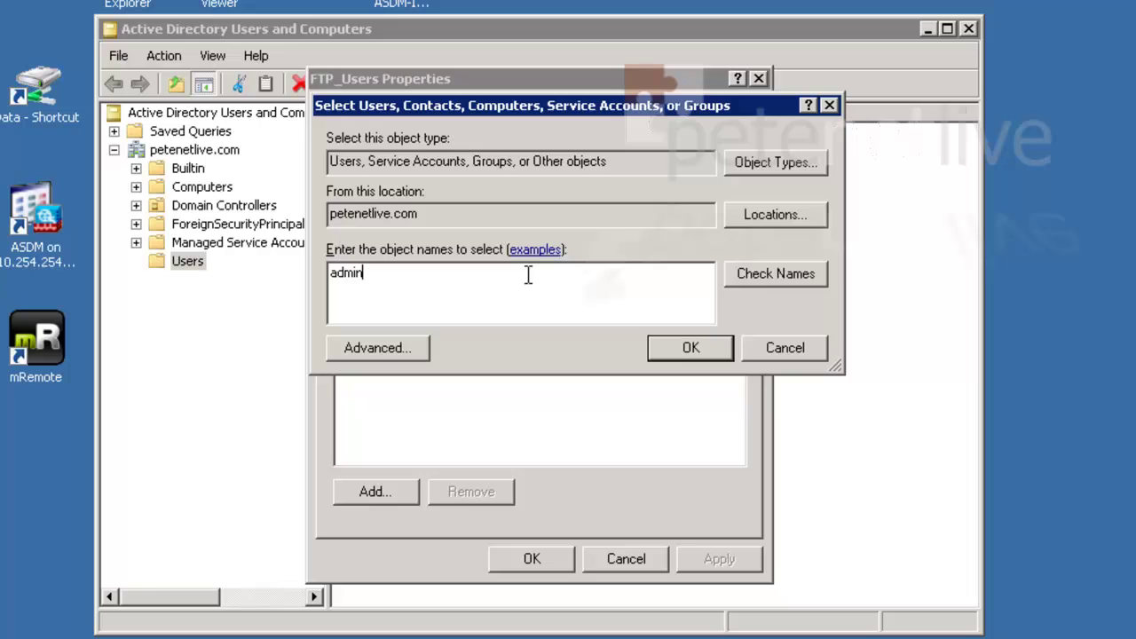
pyautogui.click(762, 274)
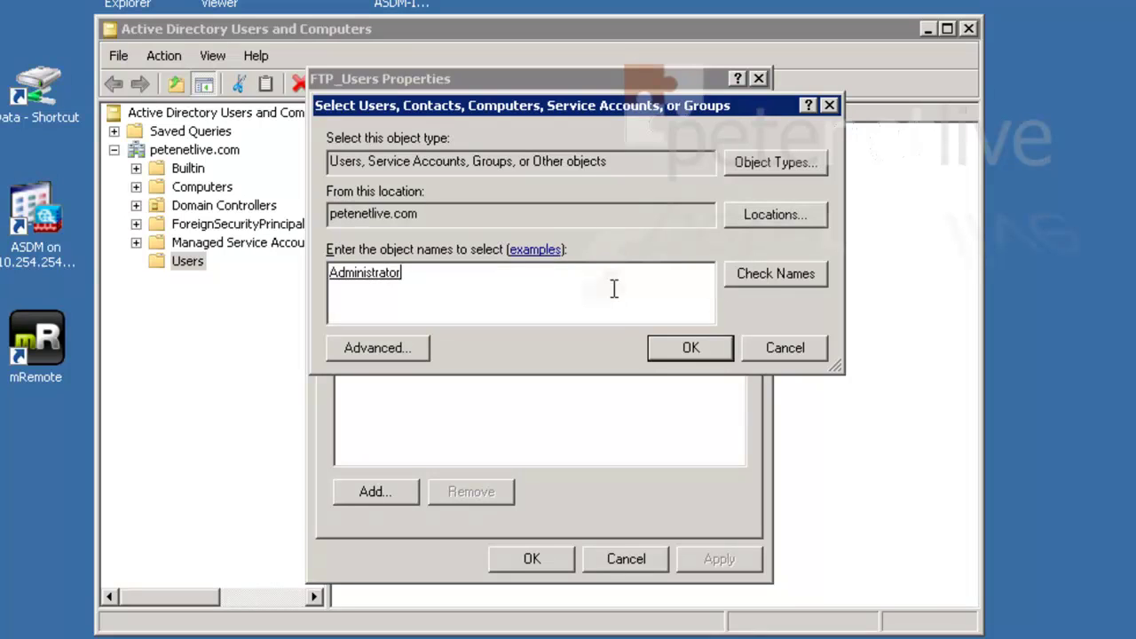
pyautogui.write('pete')
pyautogui.click(753, 273)
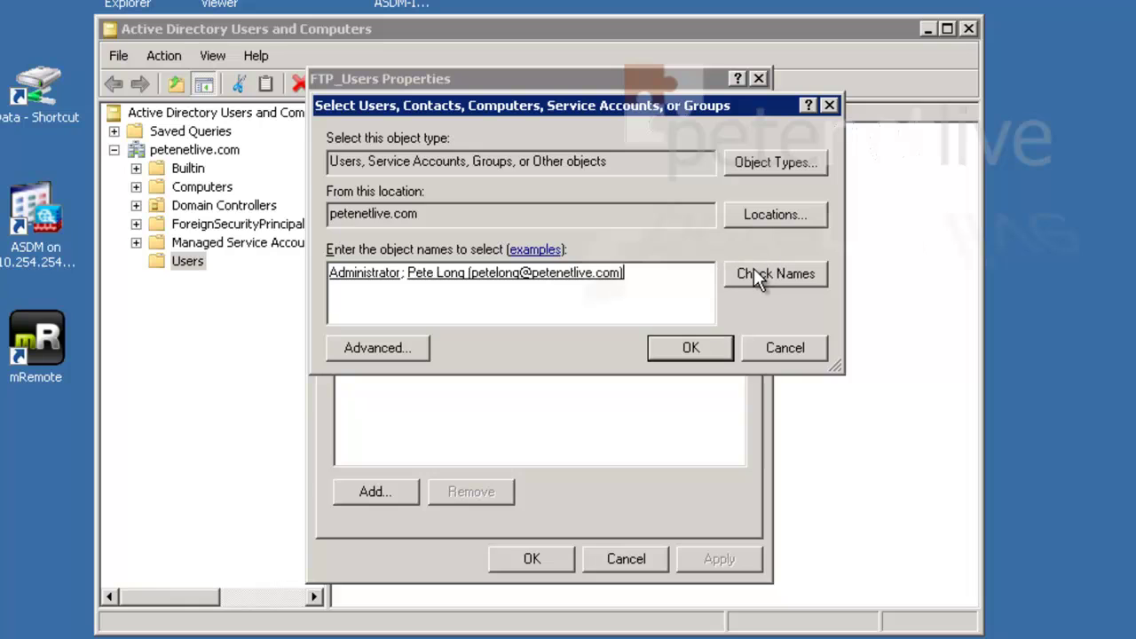
pyautogui.click(679, 351)
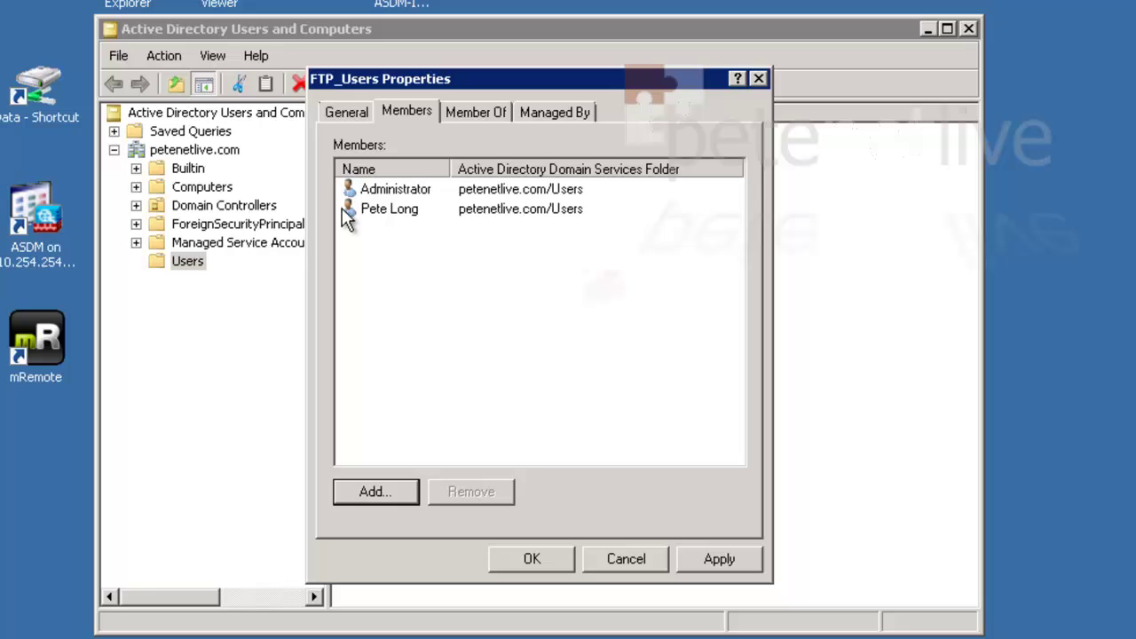
pyautogui.click(719, 560)
pyautogui.click(530, 559)
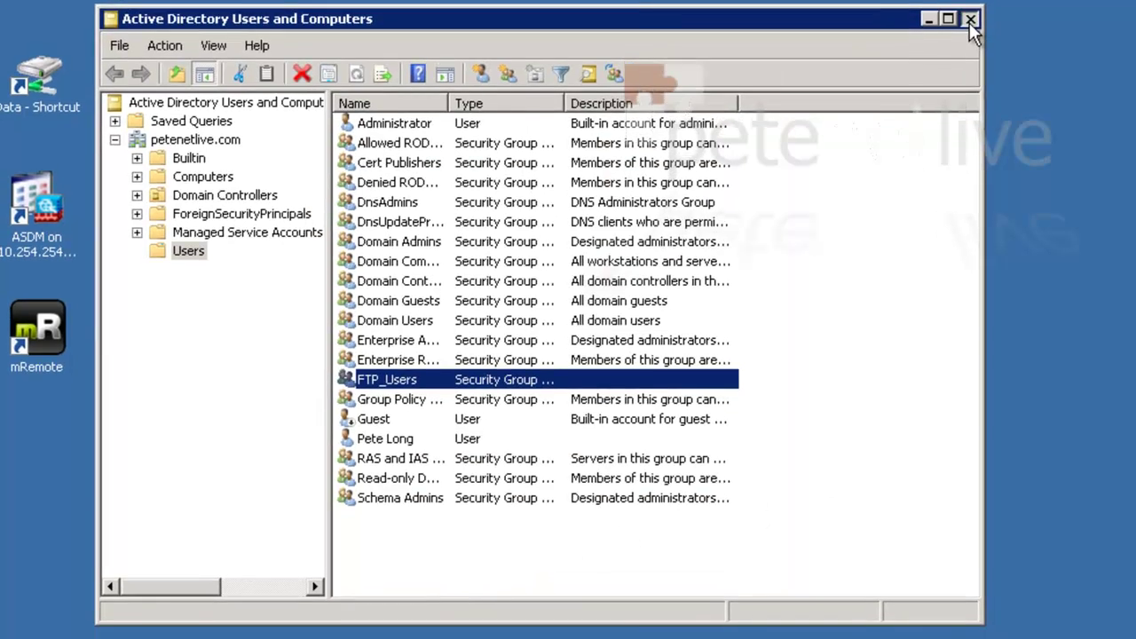
pyautogui.click(968, 29)
# Launch IIS Manager maximized and show the Sites list under the DC2008R2 server.
pyautogui.click(33, 632)
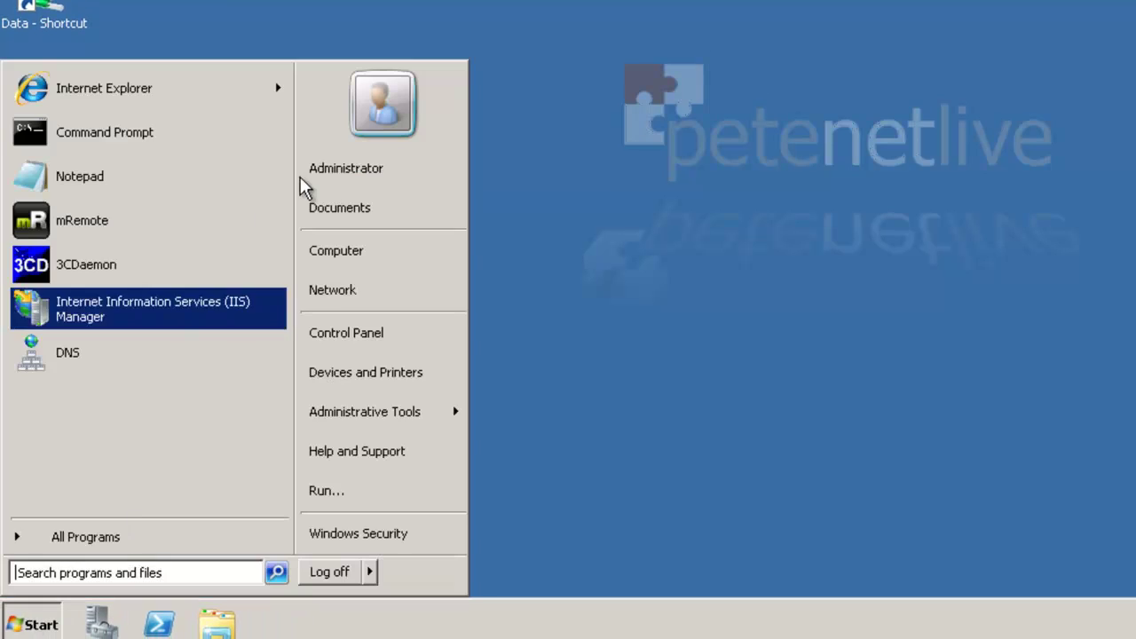
pyautogui.moveTo(367, 414)
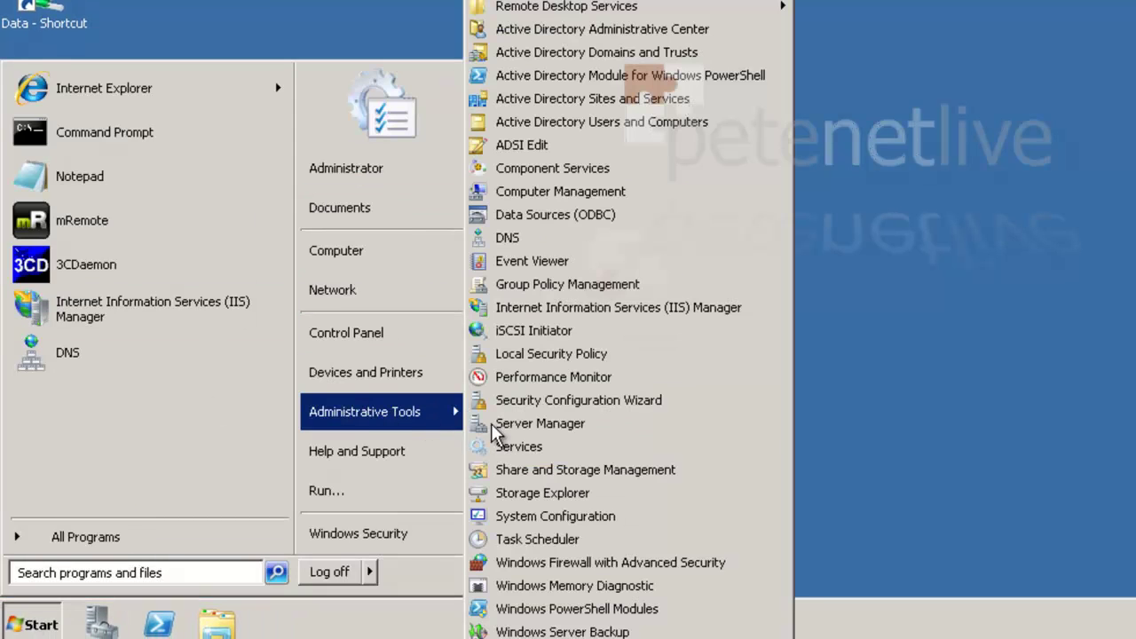
pyautogui.click(610, 308)
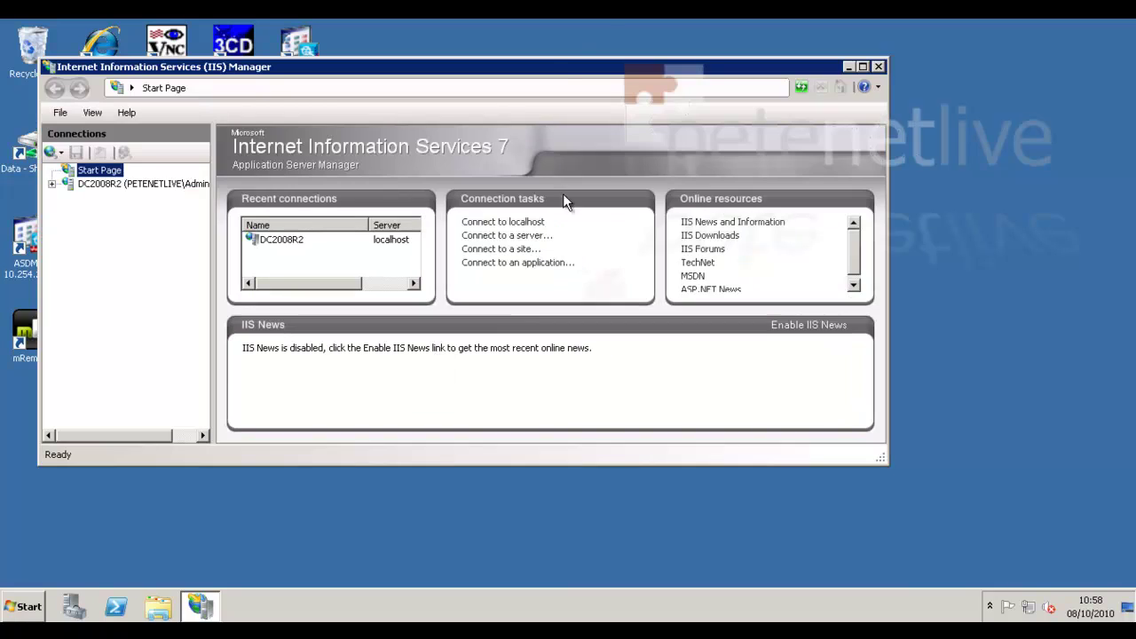
pyautogui.doubleClick(562, 75)
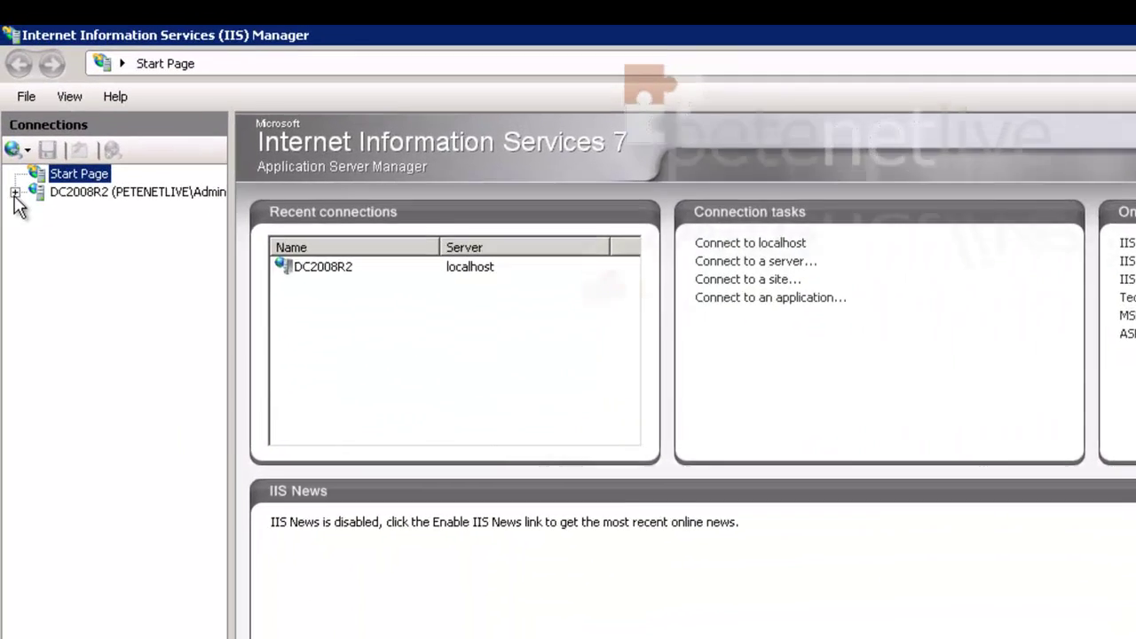
pyautogui.click(12, 144)
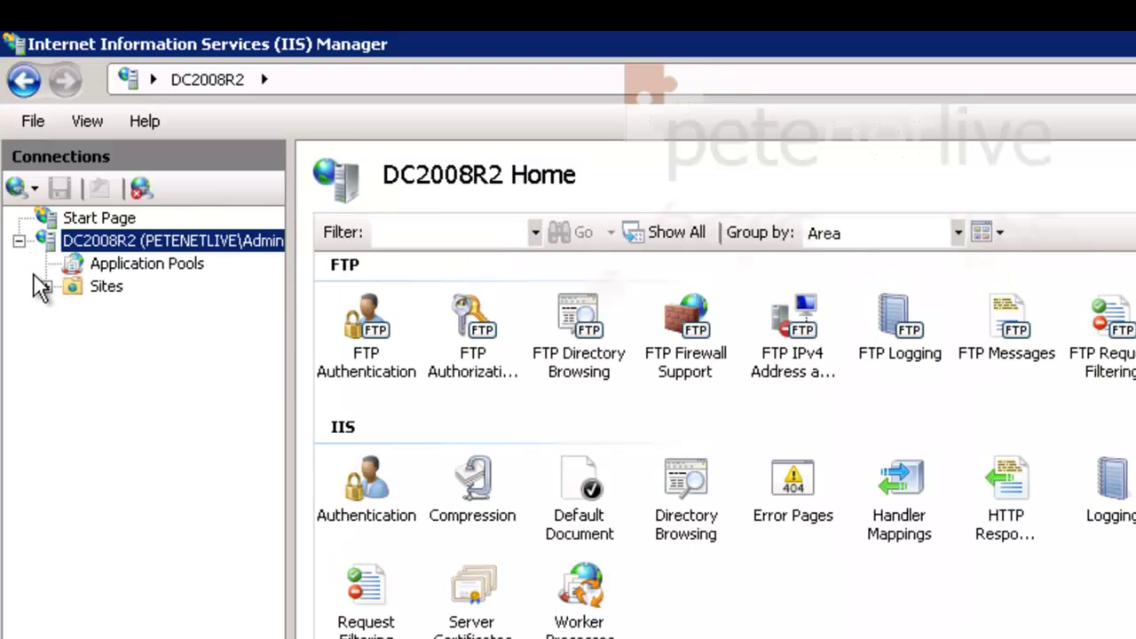
pyautogui.click(46, 287)
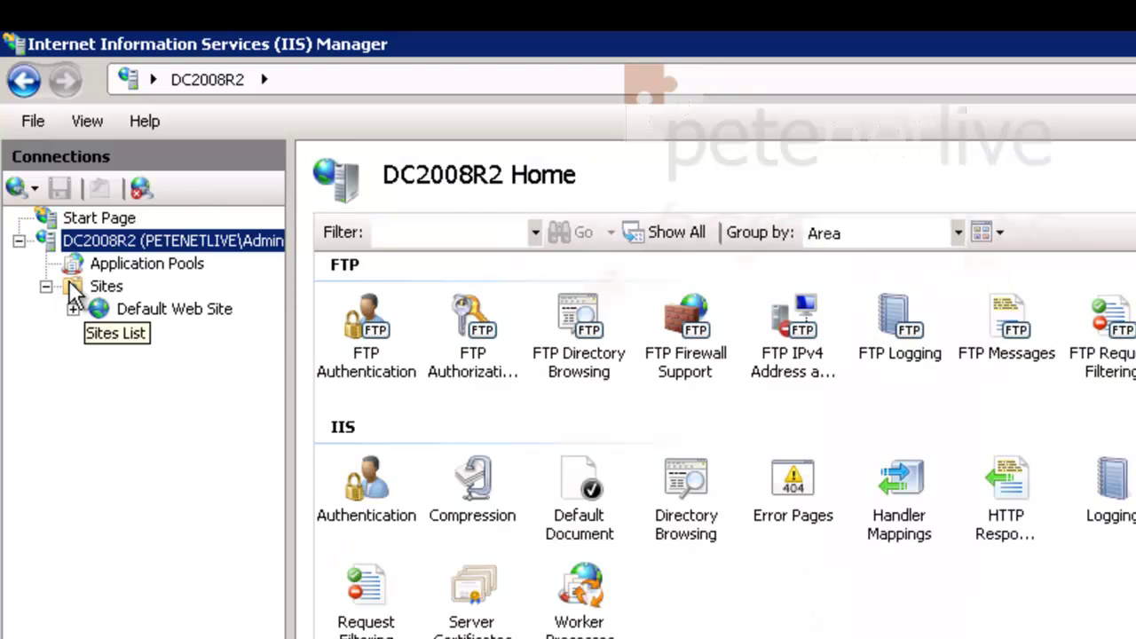
pyautogui.click(70, 283)
pyautogui.rightClick(70, 281)
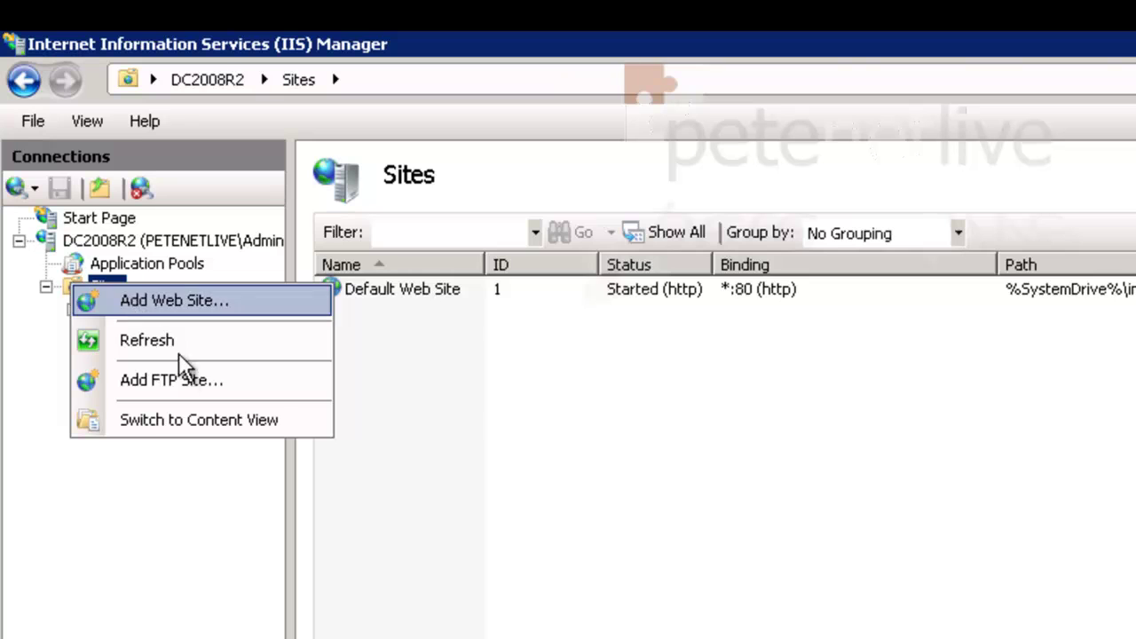
# Name the new FTP site ftp.petenetlive.com with physical path E:\FTP_Data.
pyautogui.click(165, 382)
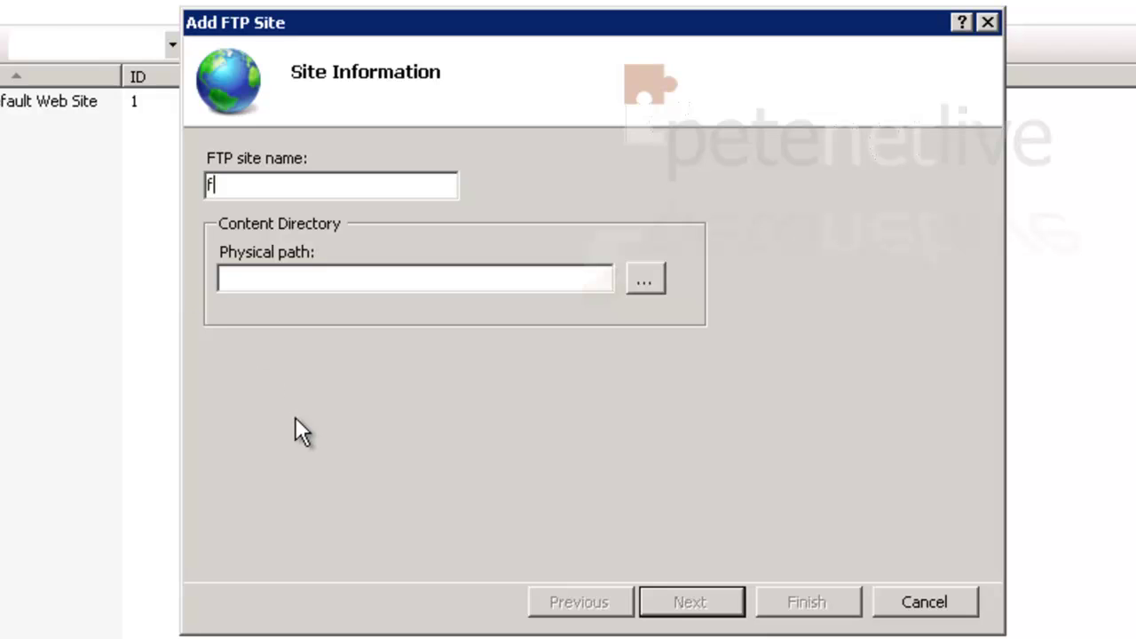
pyautogui.write('ftp.petenetlive.com')
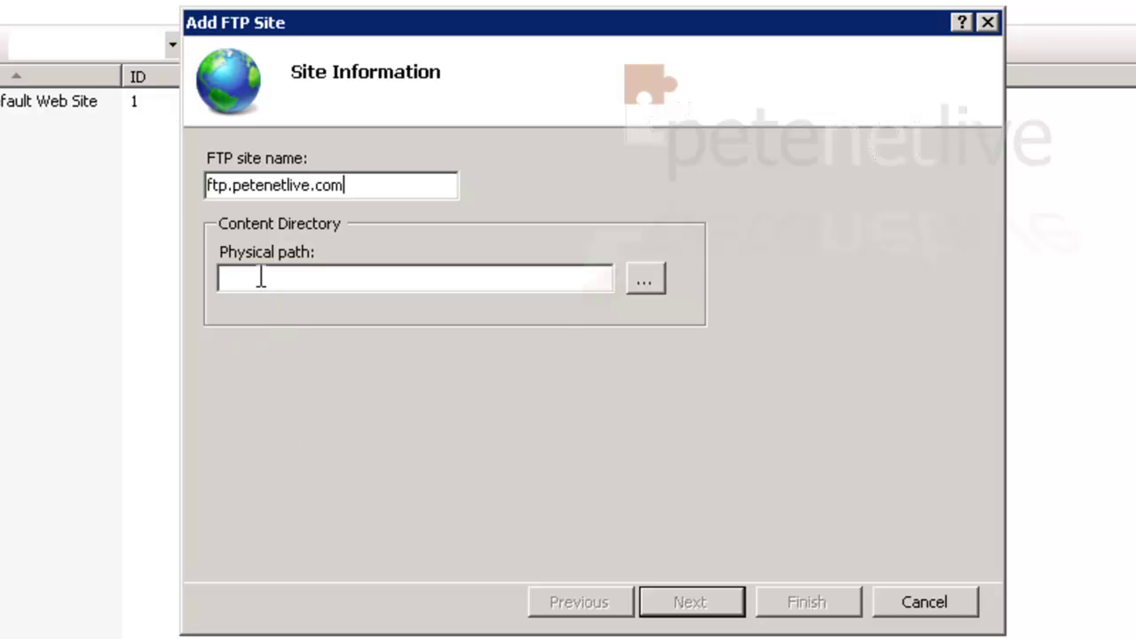
pyautogui.click(645, 280)
pyautogui.click(497, 415)
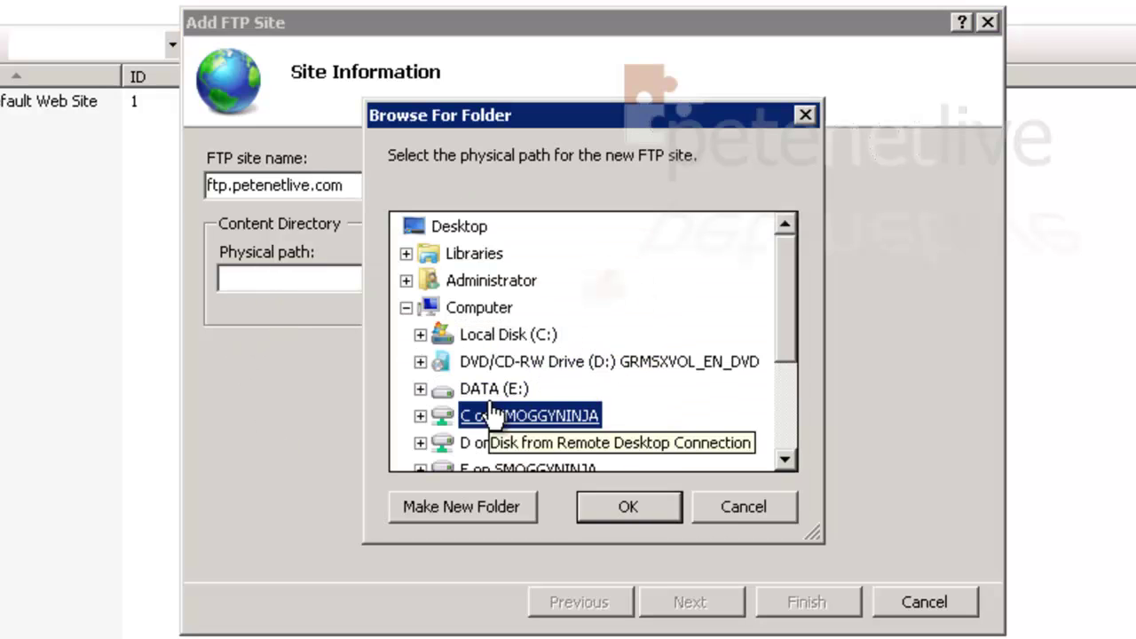
pyautogui.doubleClick(479, 388)
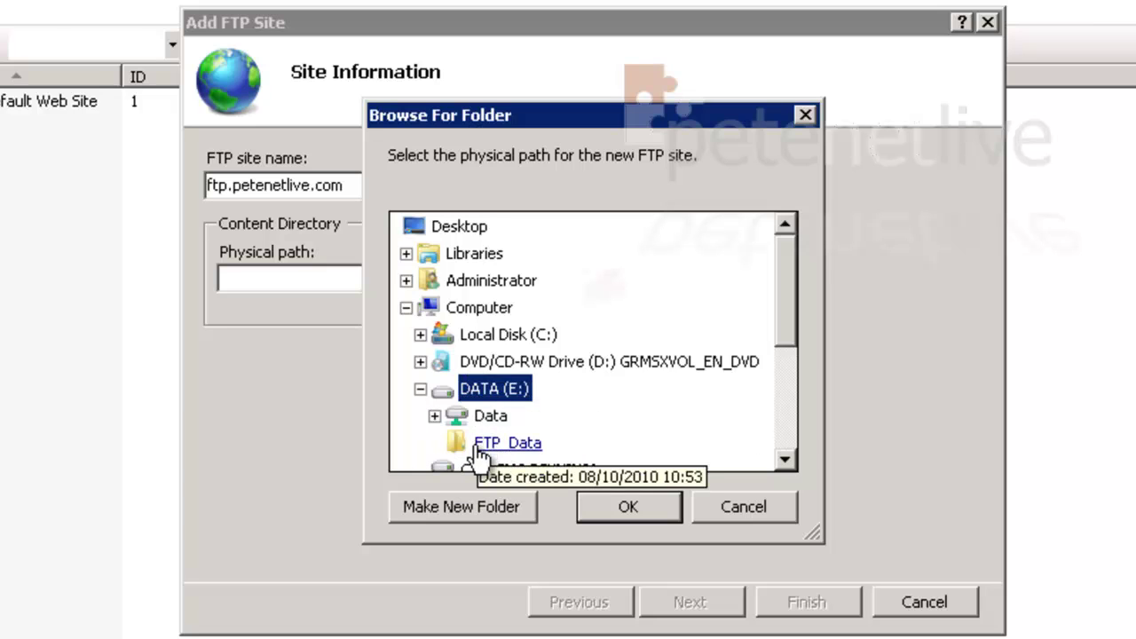
pyautogui.click(486, 443)
pyautogui.click(601, 503)
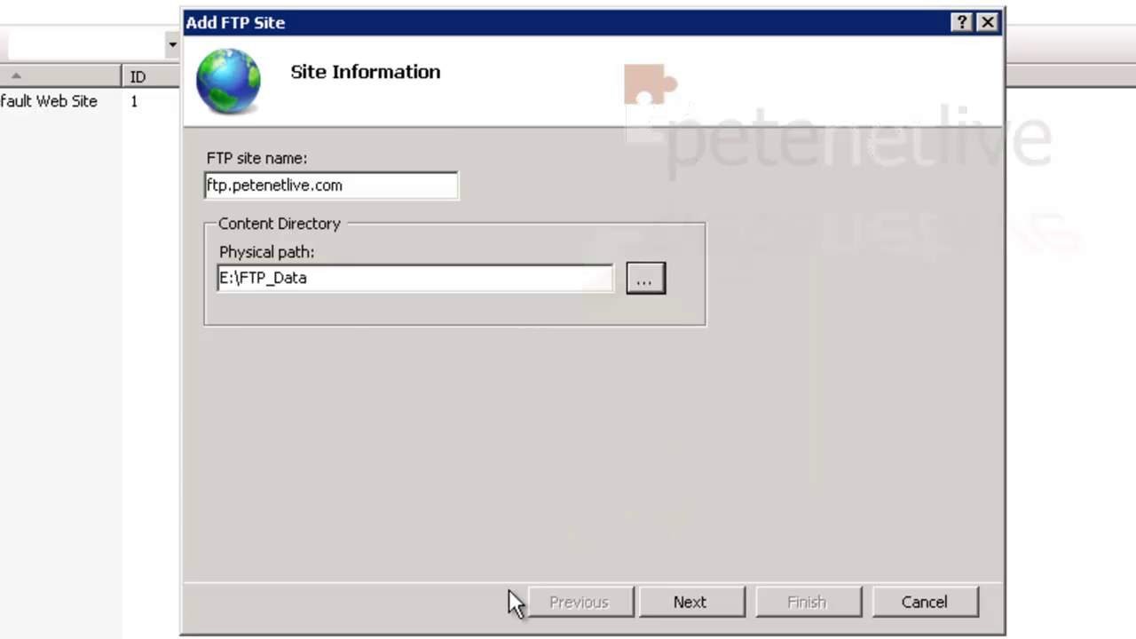
pyautogui.click(720, 603)
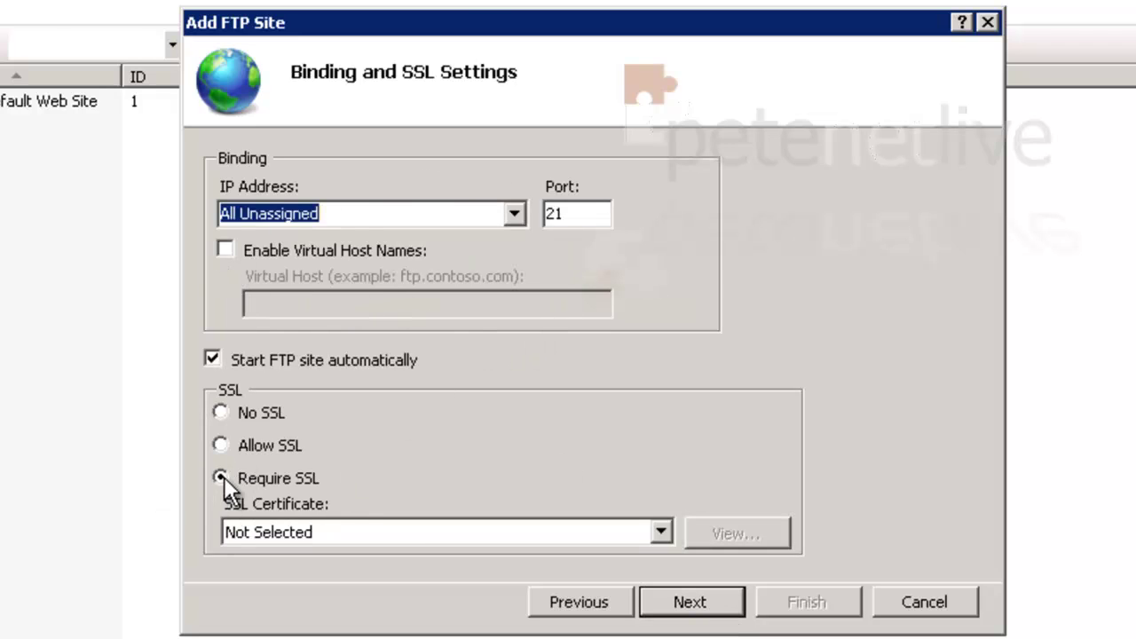
# Allow SSL, give the FTP_Users group Read access, and finish creating the site.
pyautogui.click(221, 446)
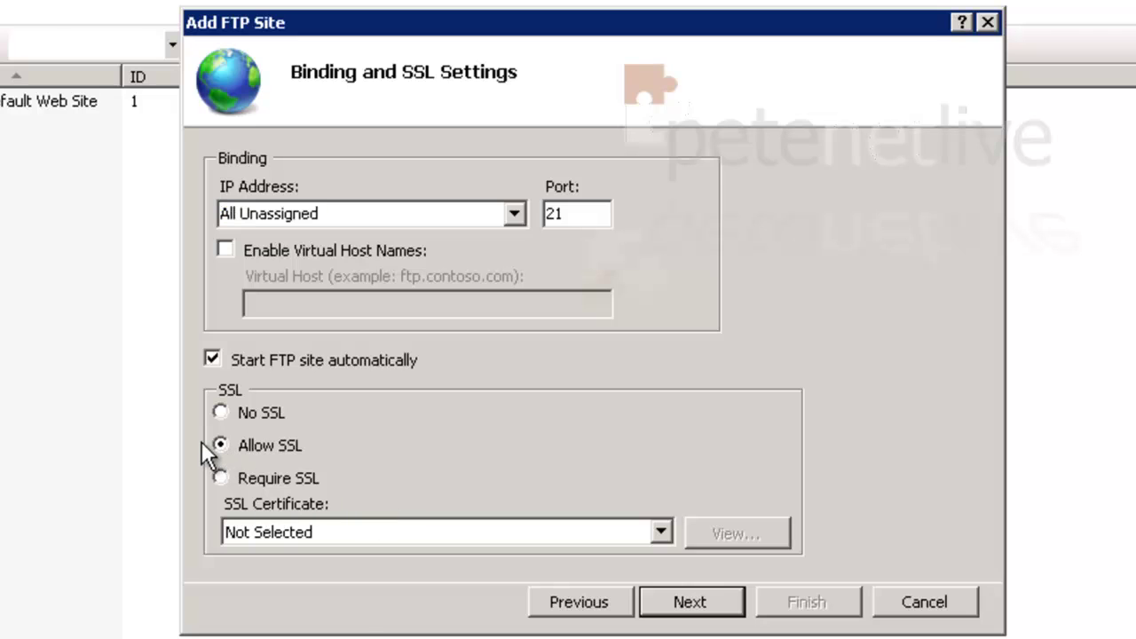
pyautogui.click(694, 603)
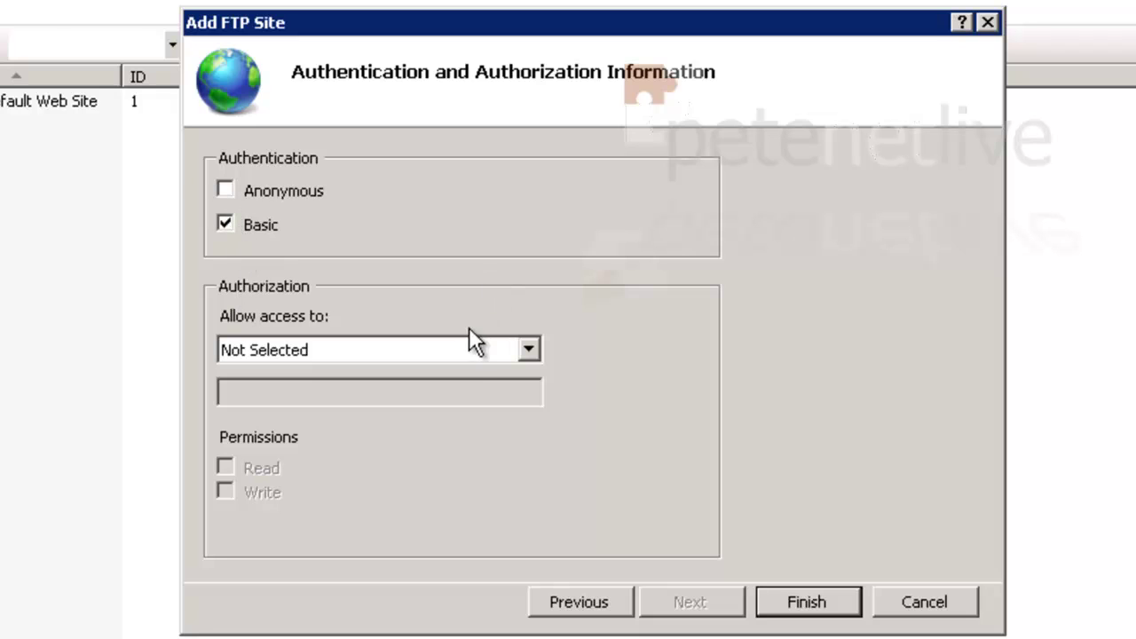
pyautogui.click(528, 351)
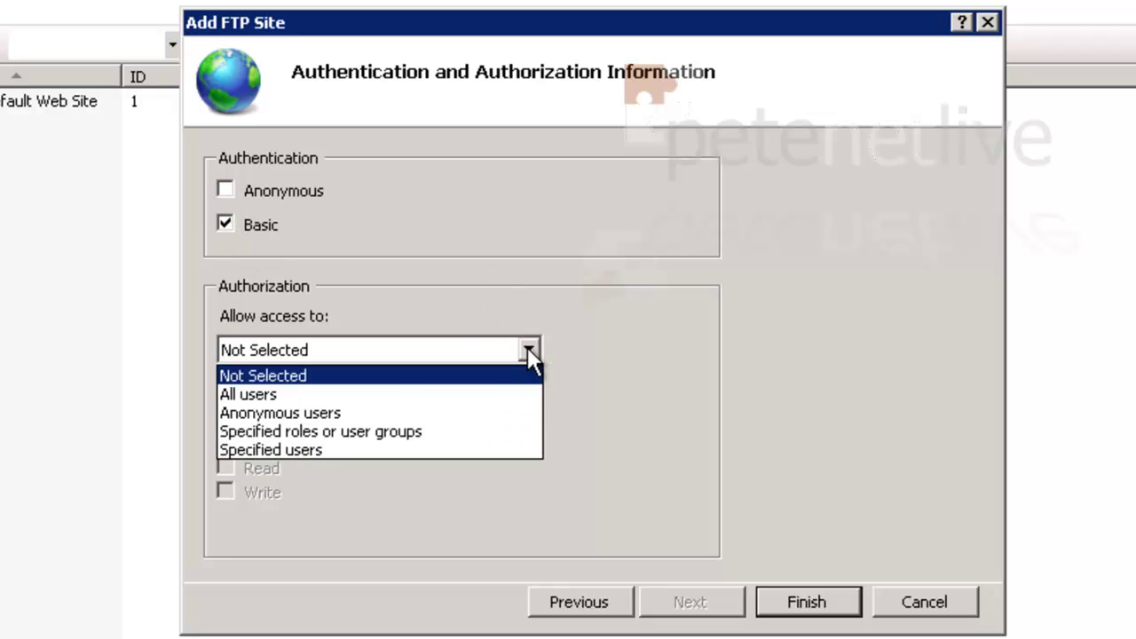
pyautogui.click(372, 431)
pyautogui.click(276, 394)
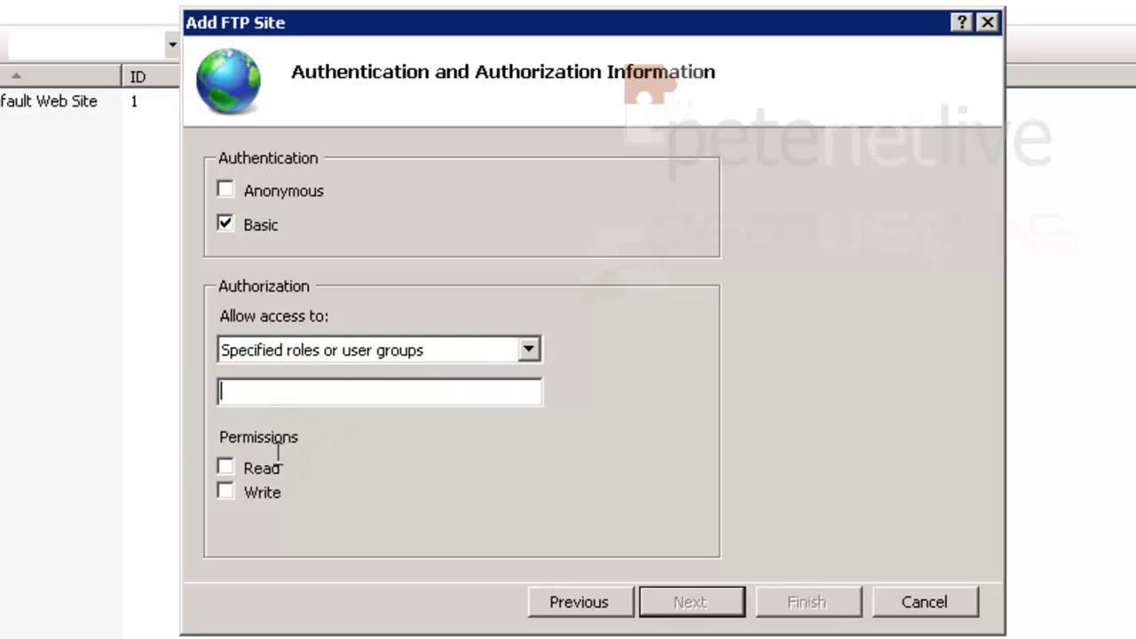
pyautogui.write('FTP_Users')
pyautogui.click(225, 468)
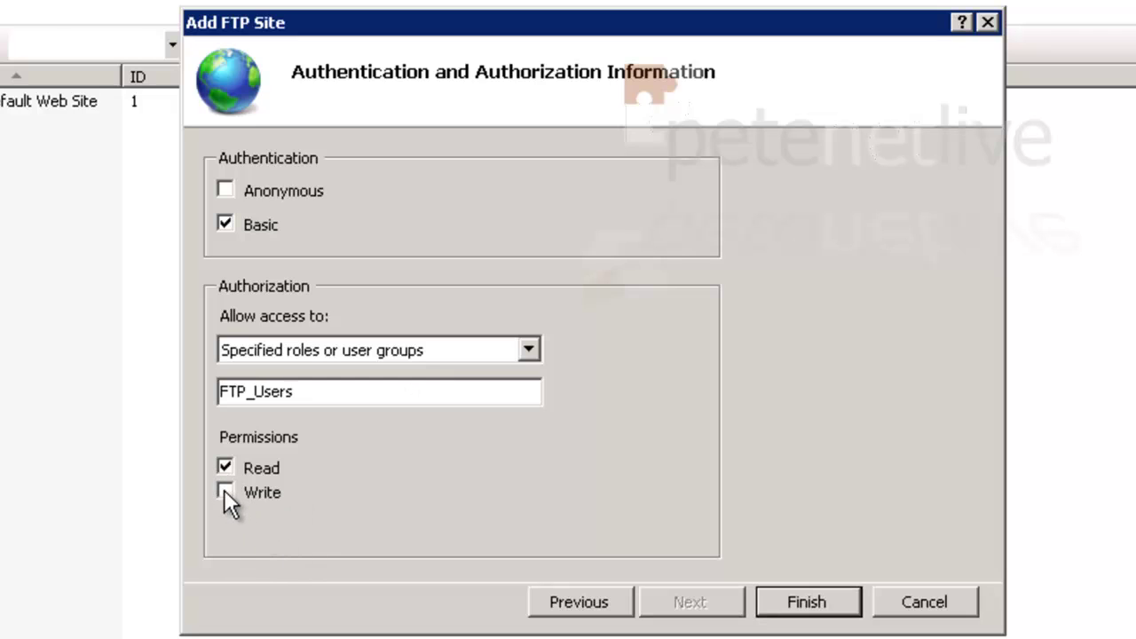
pyautogui.click(821, 605)
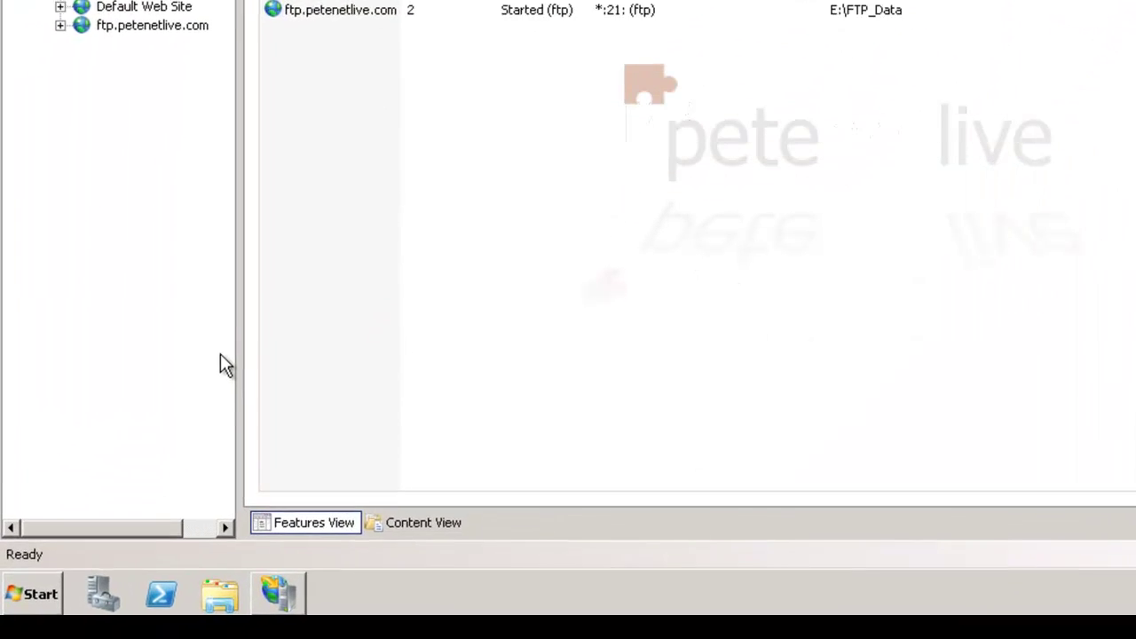
# Run ftp localhost in a command prompt and log in as administrator.
pyautogui.click(21, 603)
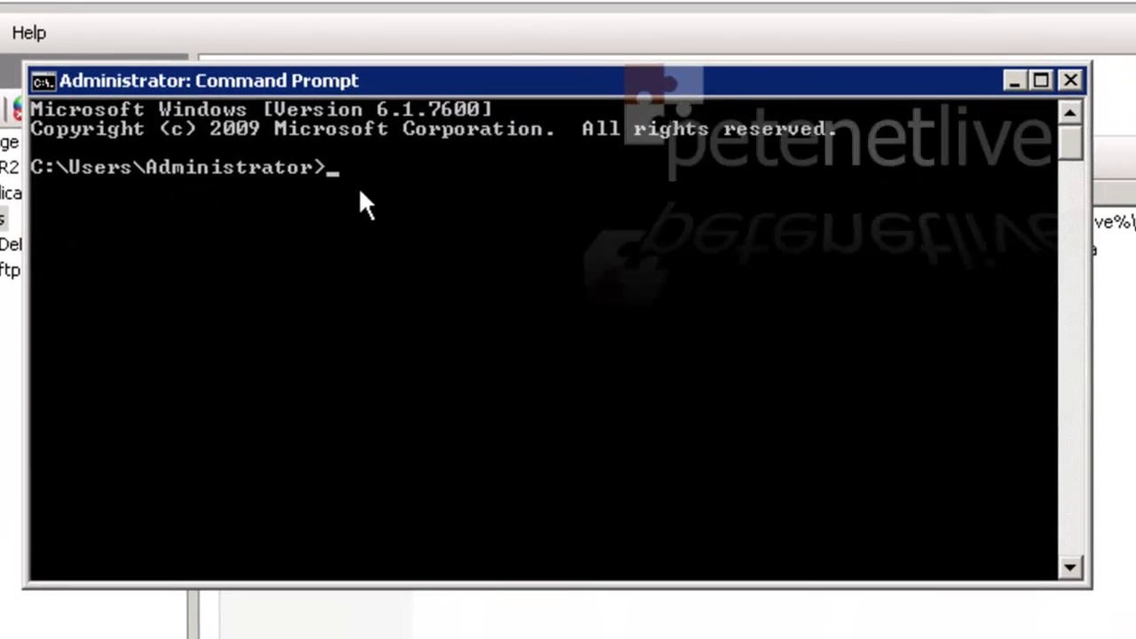
pyautogui.write('ftp')
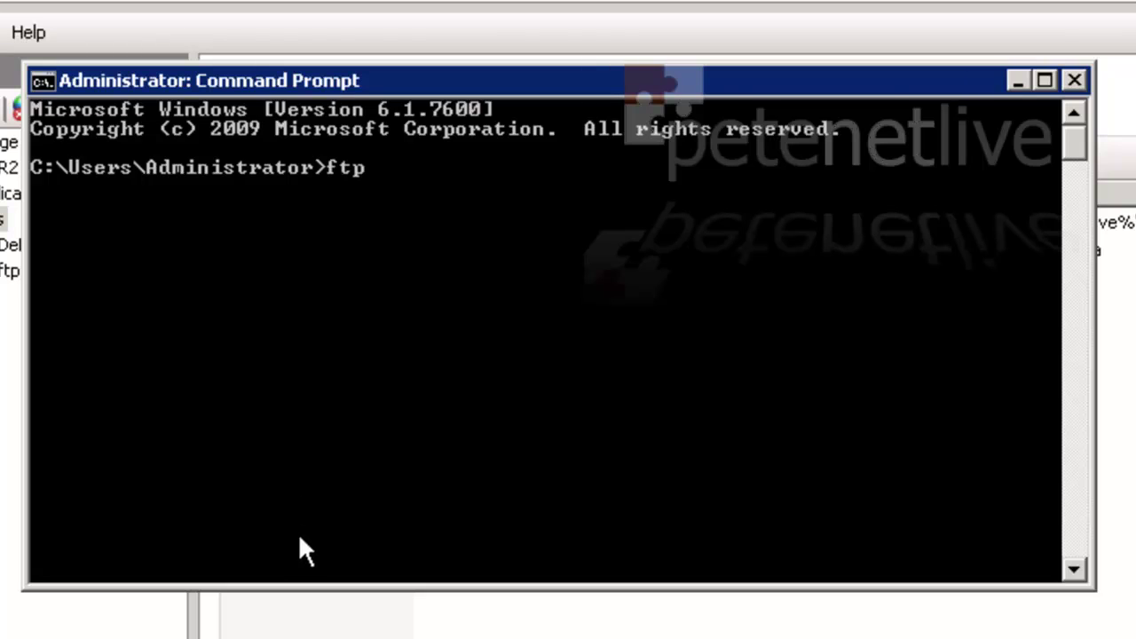
pyautogui.write(' localhost')
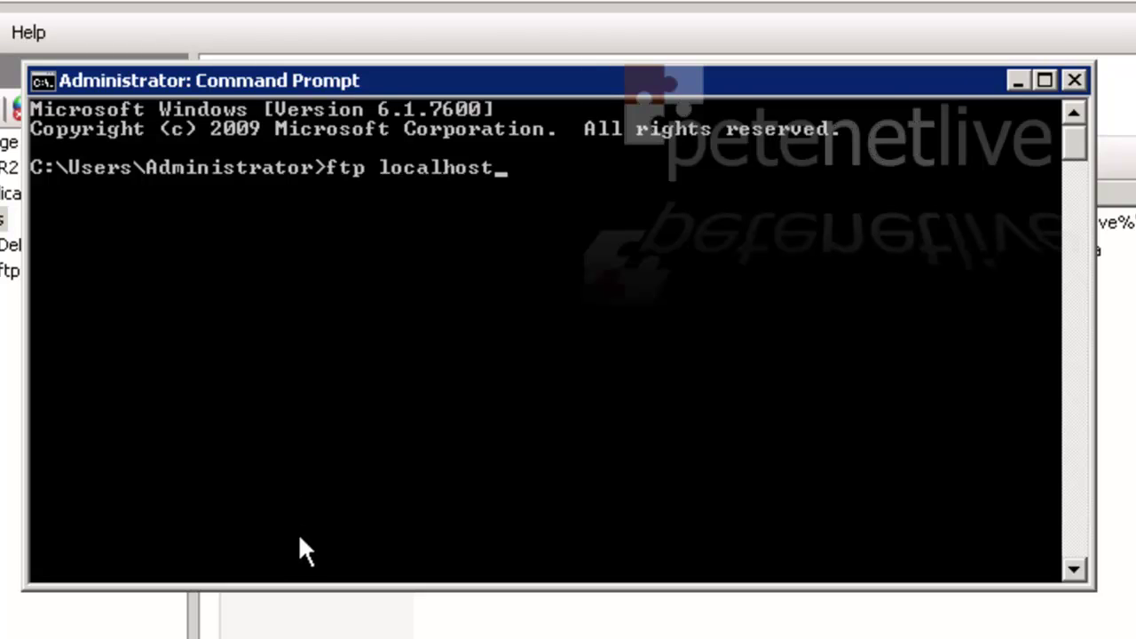
pyautogui.press('Return')
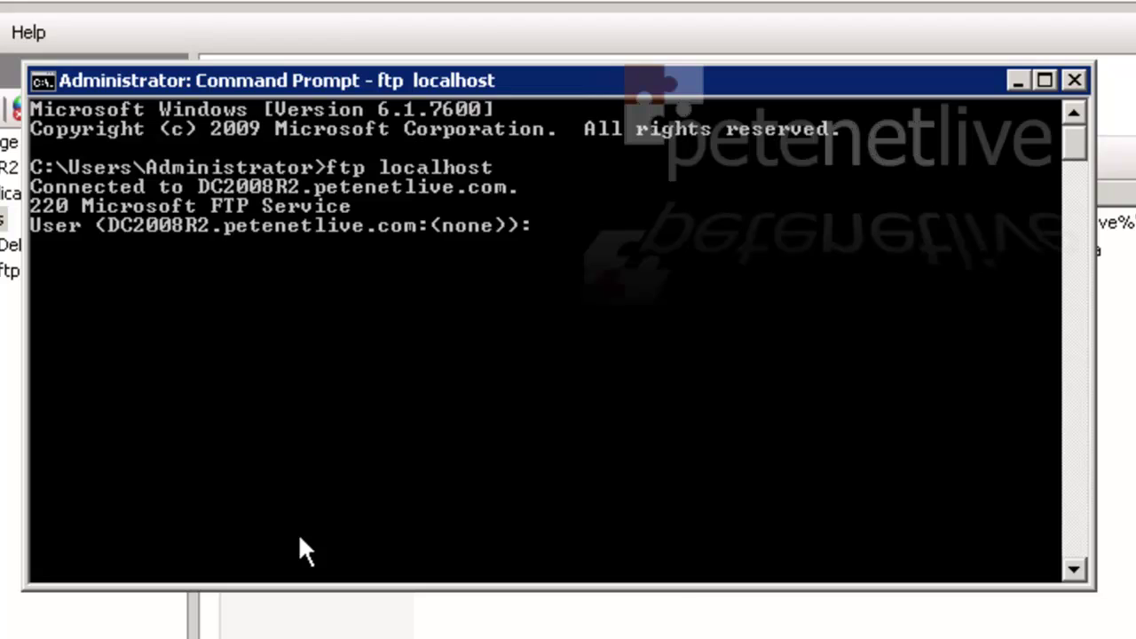
pyautogui.write('adminis')
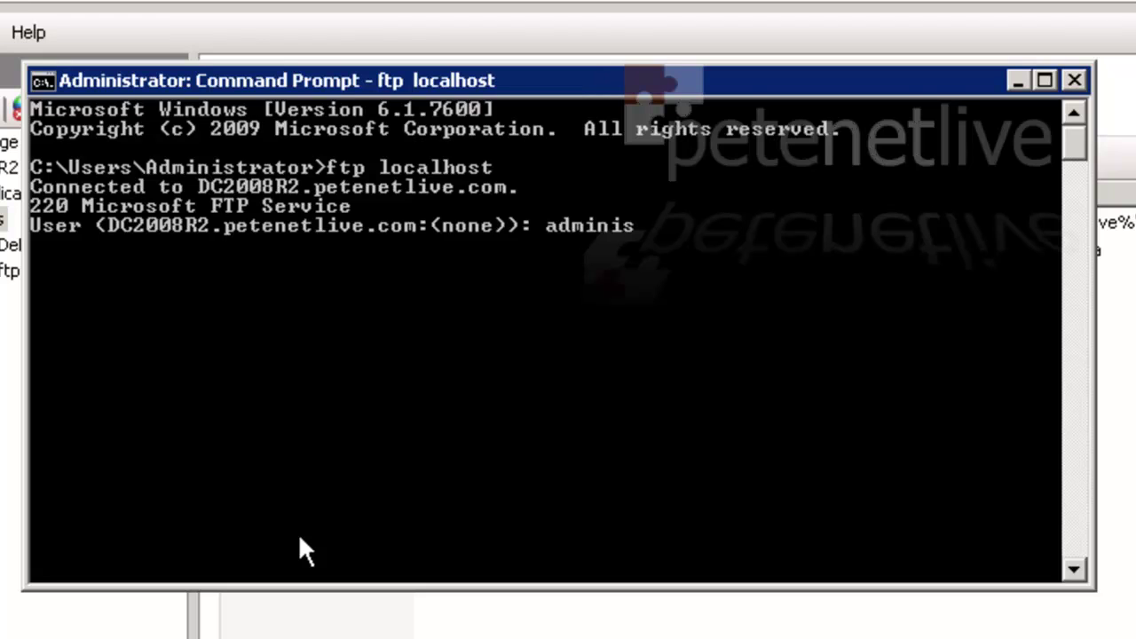
pyautogui.write('trator')
pyautogui.press('Return')
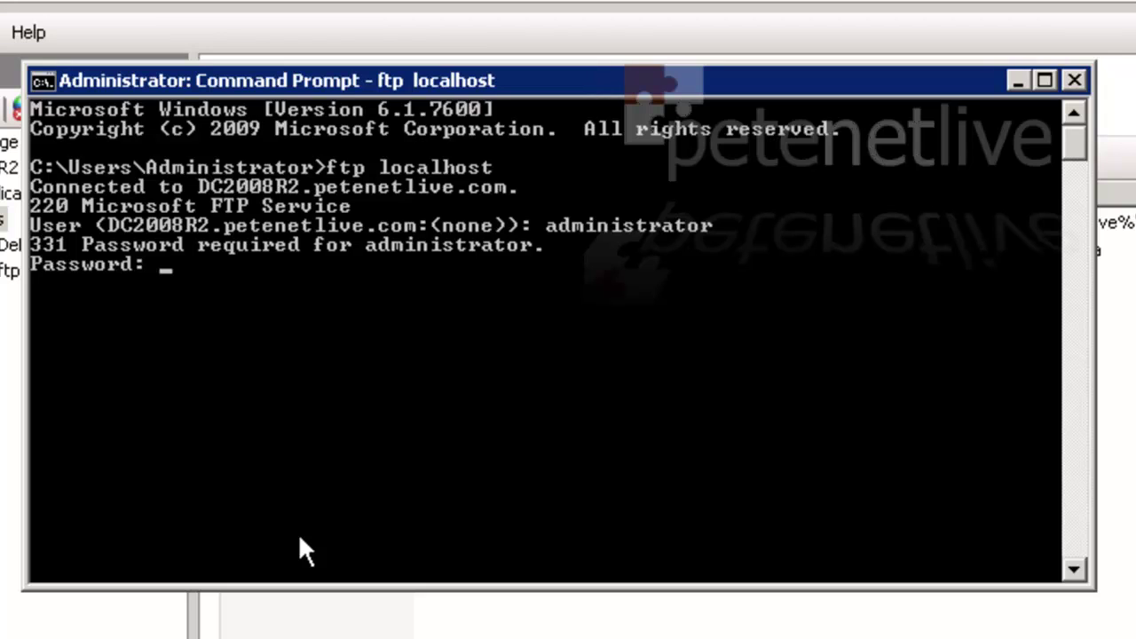
pyautogui.press('Return')
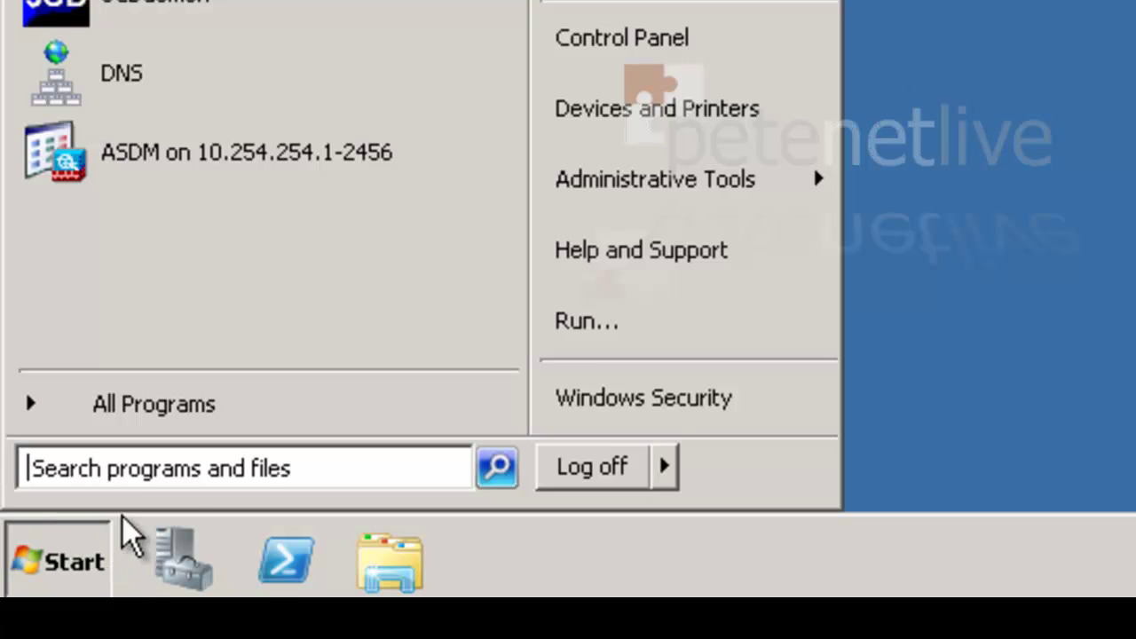
# Run firewall.cpl and show the allowed programs list scrolled to FTP Server.
pyautogui.click(603, 346)
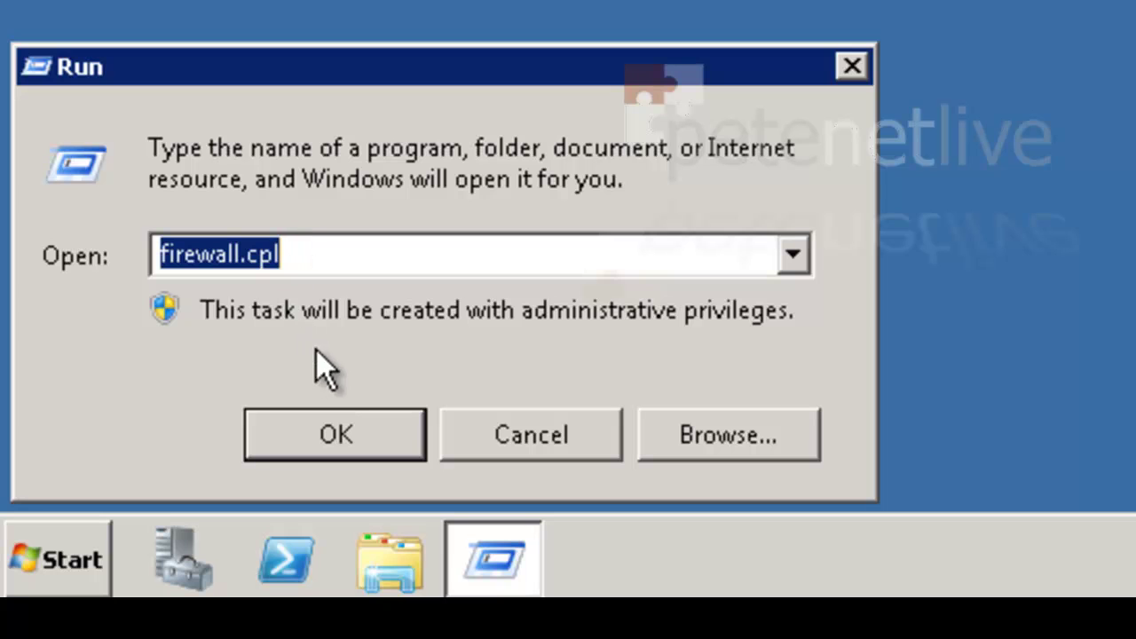
pyautogui.click(338, 436)
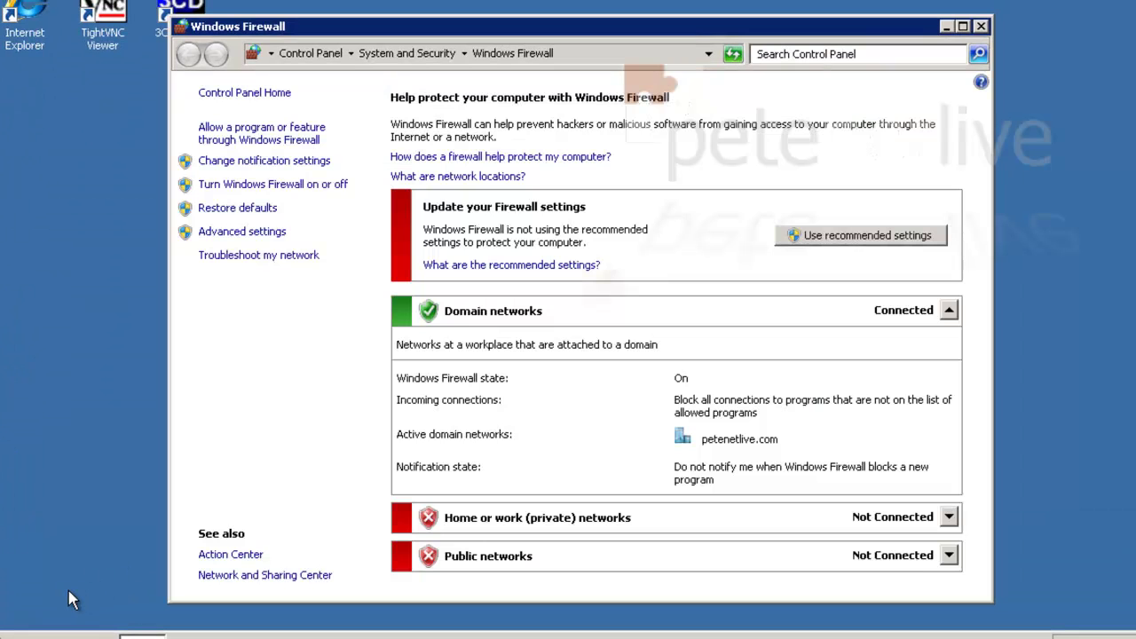
pyautogui.click(255, 135)
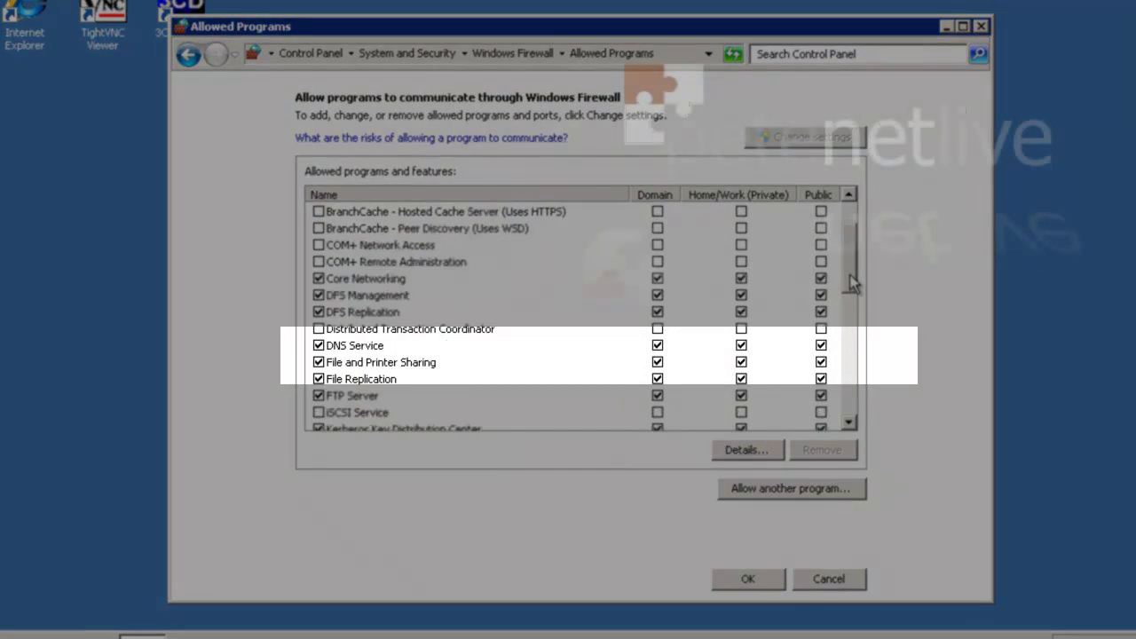
pyautogui.moveTo(851, 282); pyautogui.dragTo(850, 293)
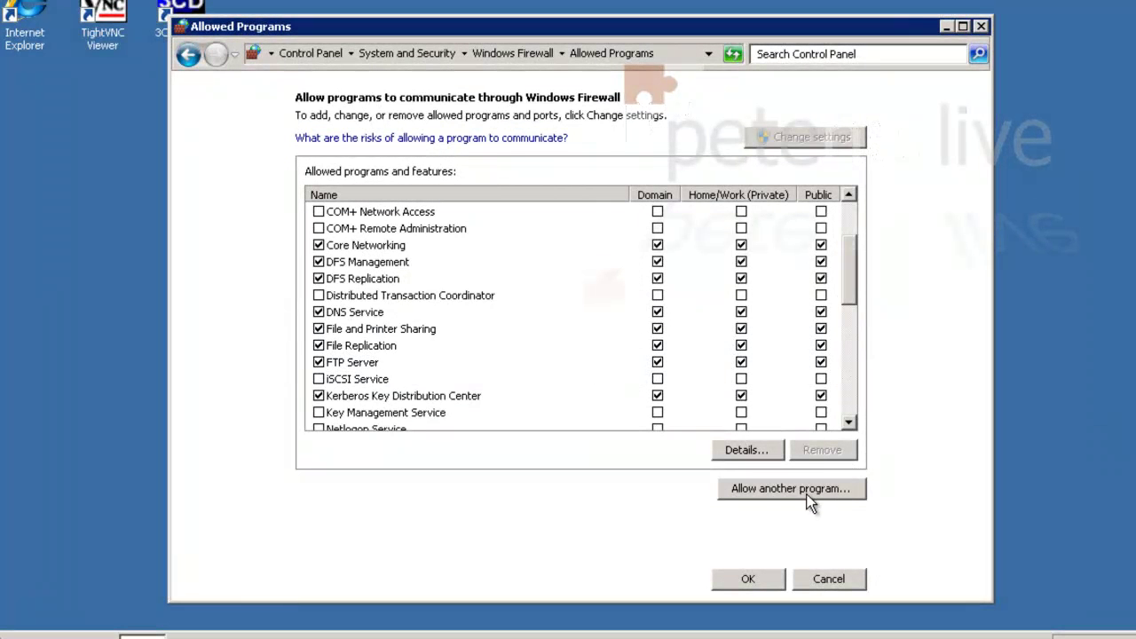
# Browse to C:\Windows\System32\svchost.exe as another program to allow through the firewall.
pyautogui.click(757, 490)
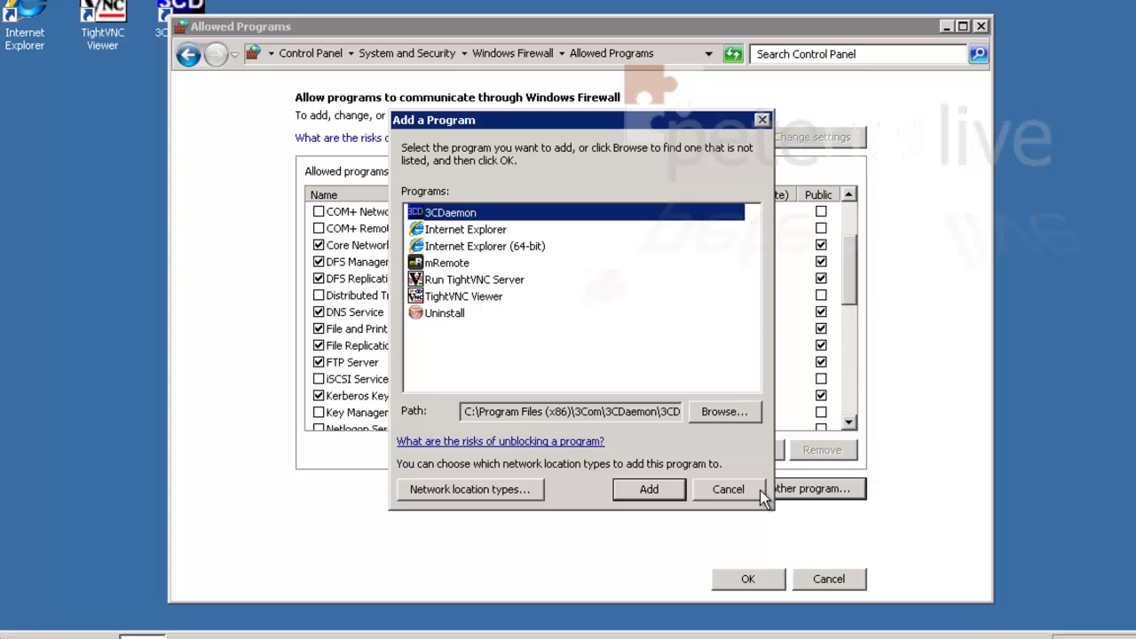
pyautogui.click(721, 411)
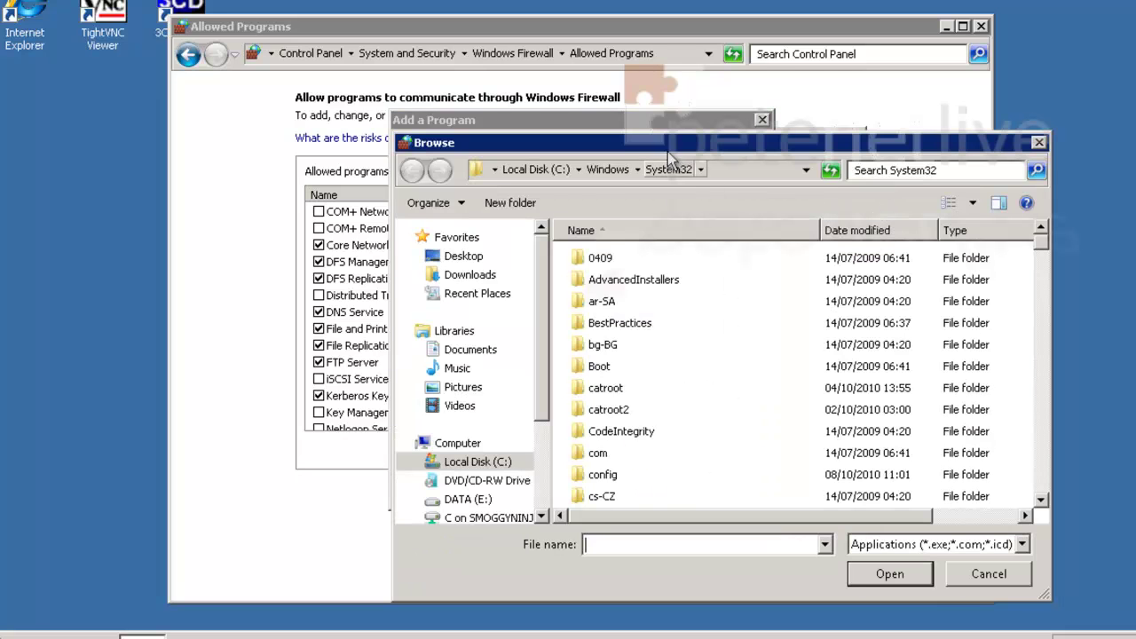
pyautogui.moveTo(664, 147); pyautogui.dragTo(543, 92)
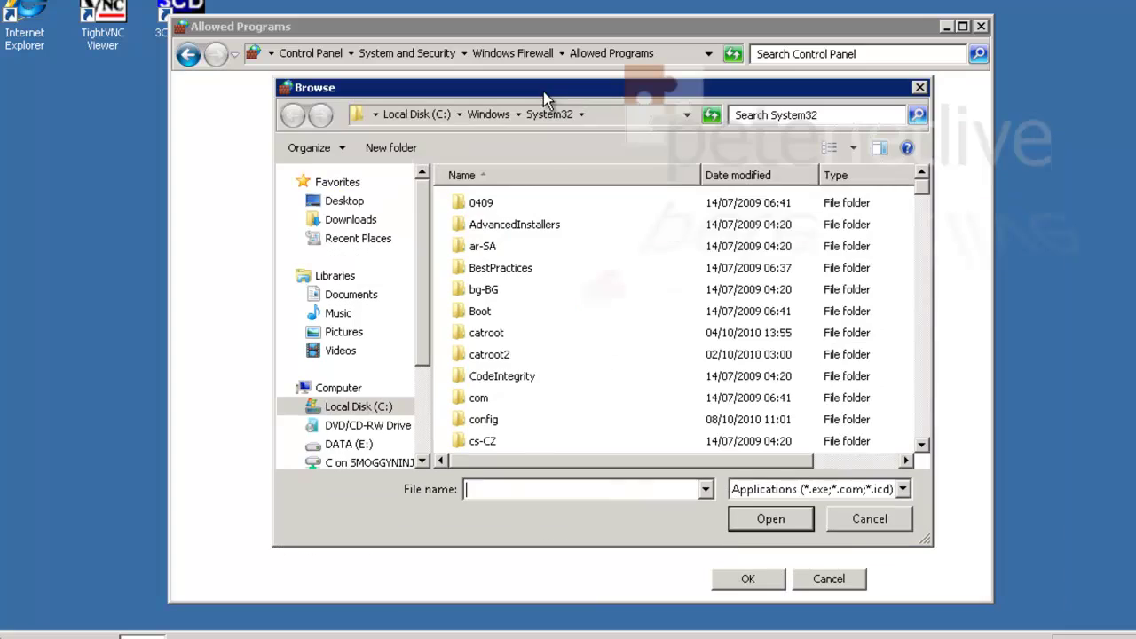
pyautogui.click(923, 317)
pyautogui.click(923, 317)
pyautogui.click(923, 316)
pyautogui.click(922, 317)
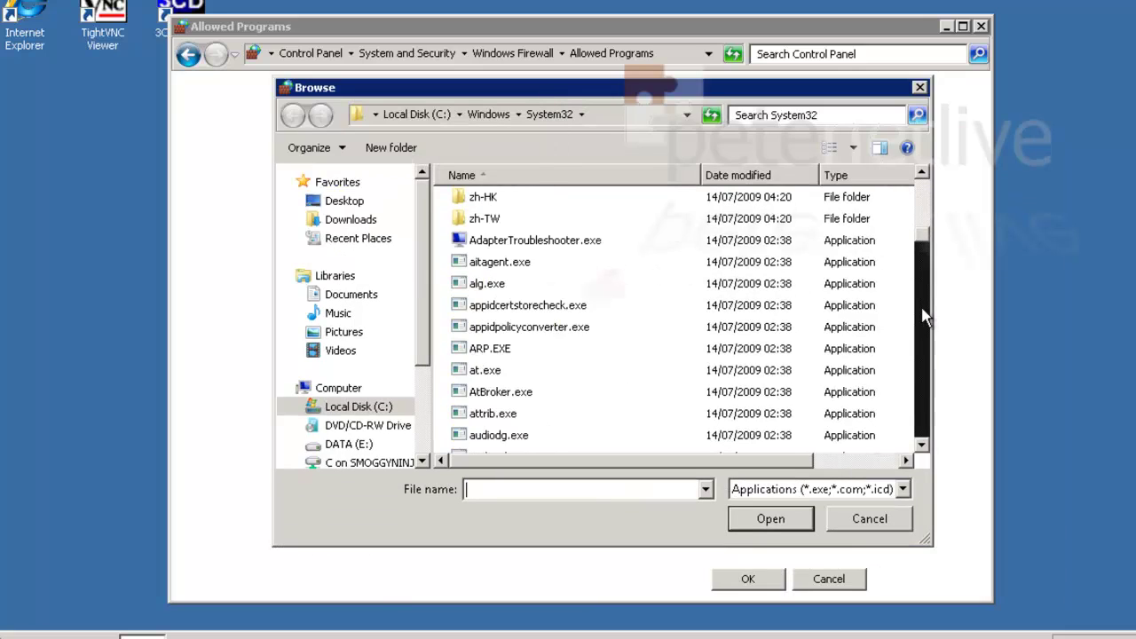
pyautogui.click(923, 317)
pyautogui.click(508, 305)
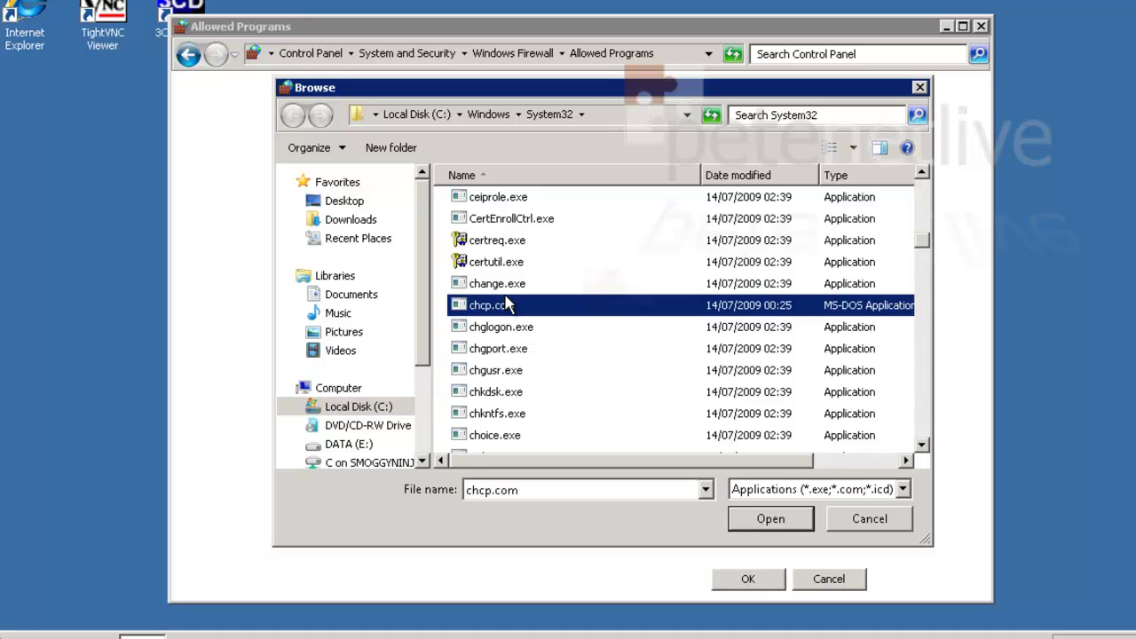
pyautogui.write('svchost.exe')
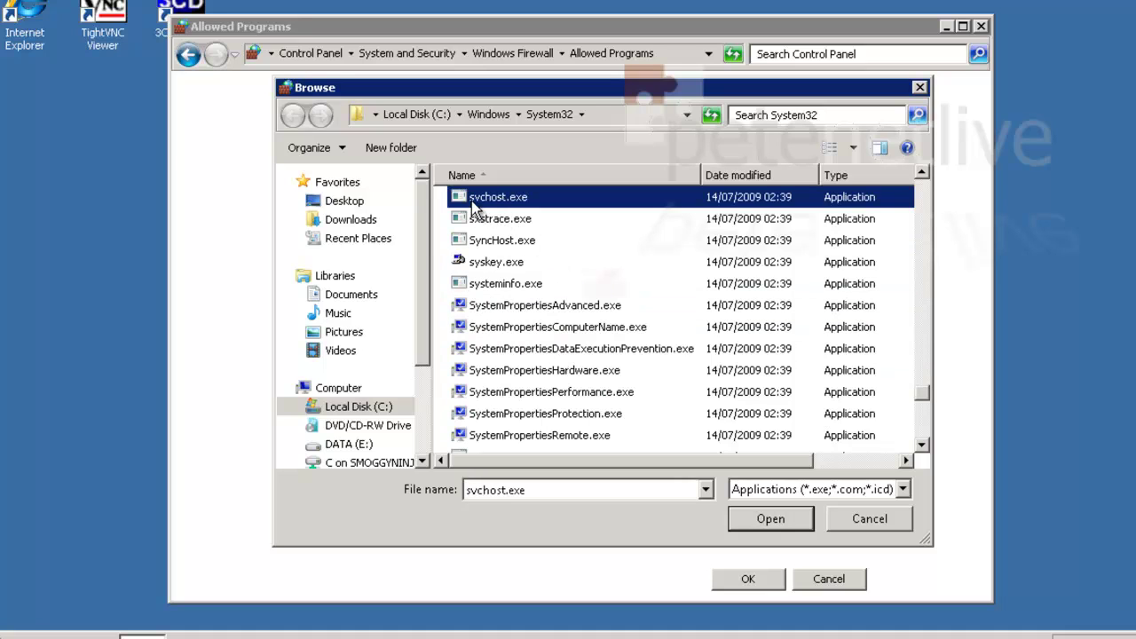
pyautogui.moveTo(543, 210)
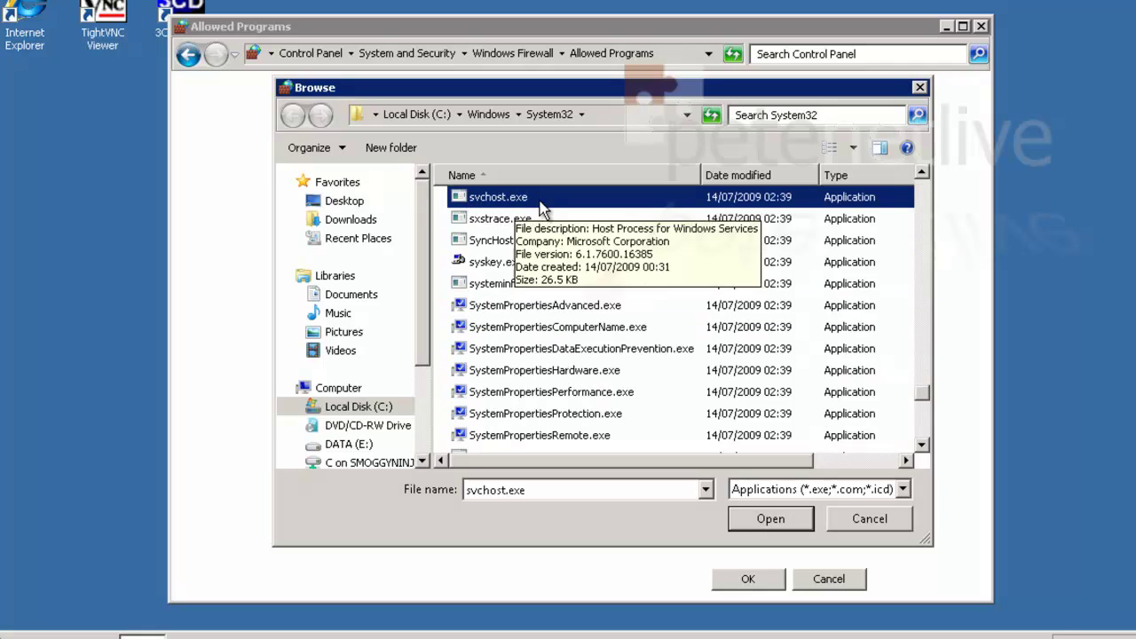
pyautogui.click(759, 521)
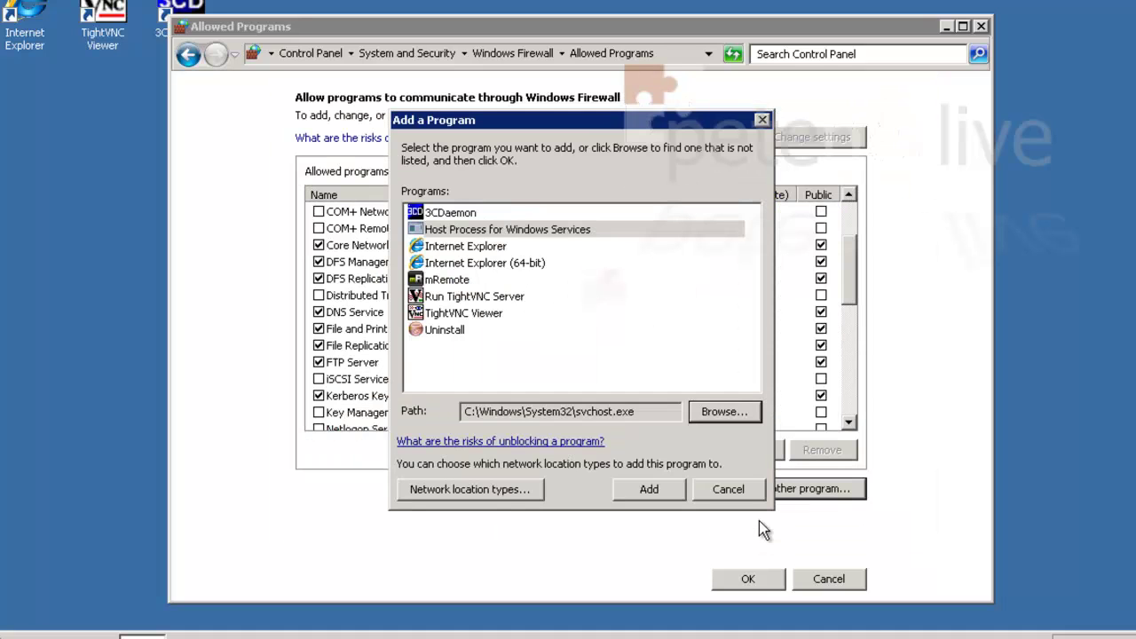
# Add Host Process for Windows Services, allow it on Home/Work and Public networks, and save.
pyautogui.click(658, 489)
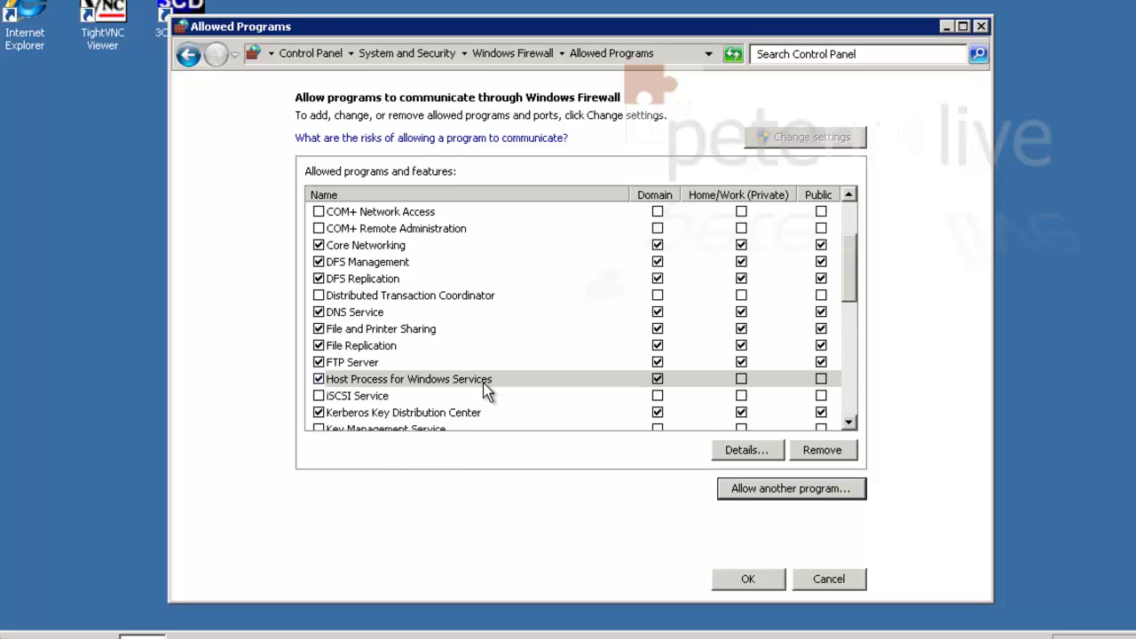
pyautogui.click(743, 380)
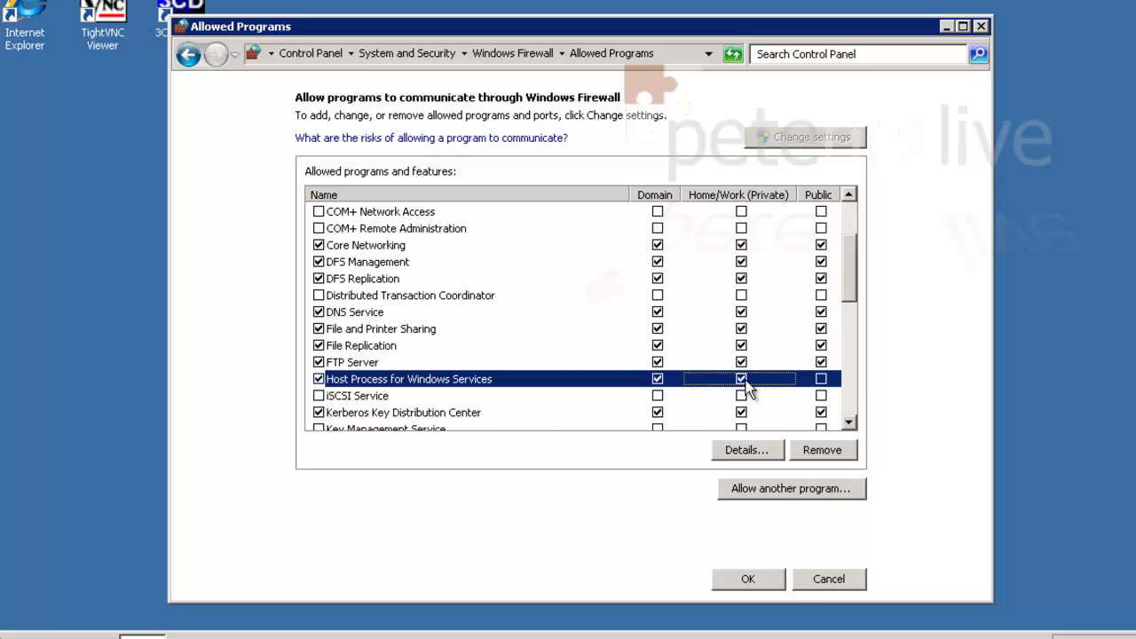
pyautogui.click(819, 379)
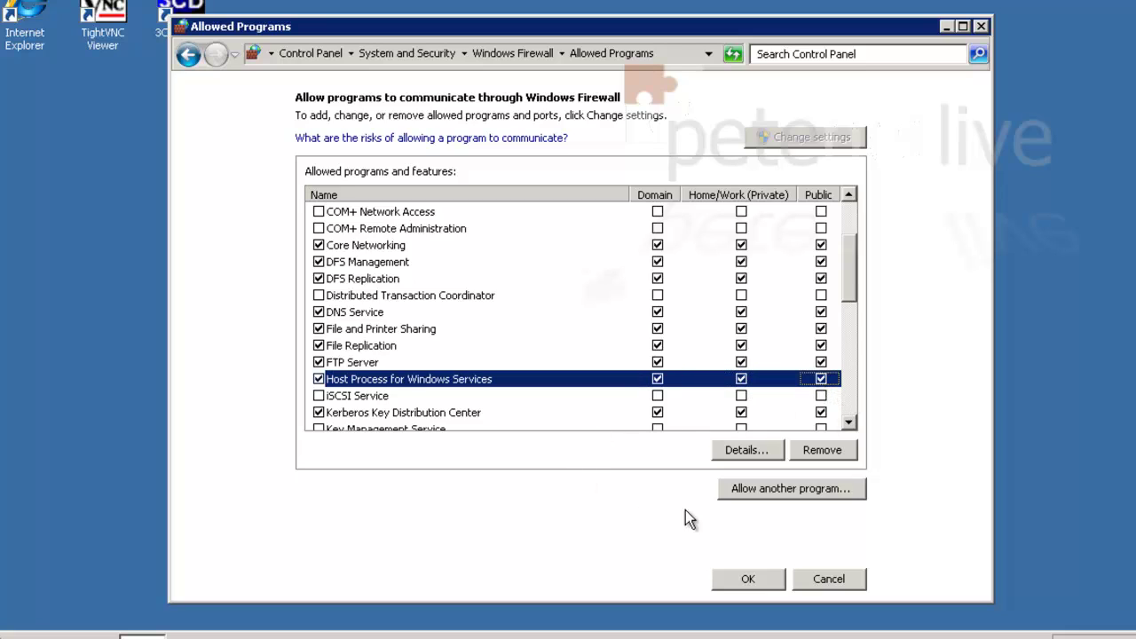
pyautogui.click(742, 576)
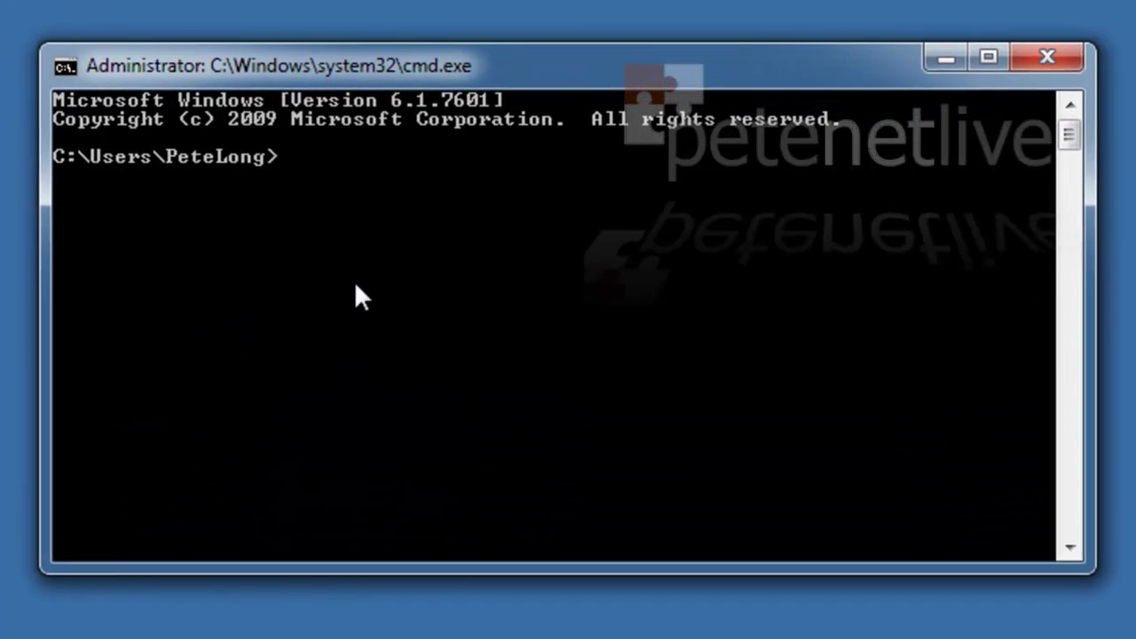
# Connect via ftp to ftp.petenetlive.com and log in as administrator with the account password.
pyautogui.write('ftp ftp.p')
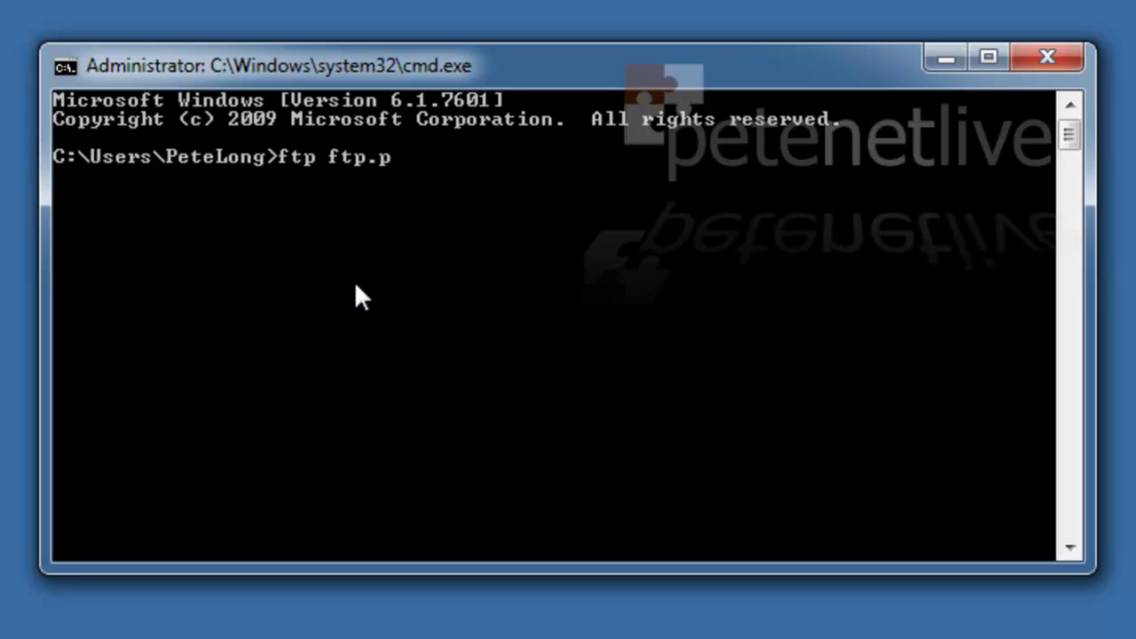
pyautogui.write('etenetli')
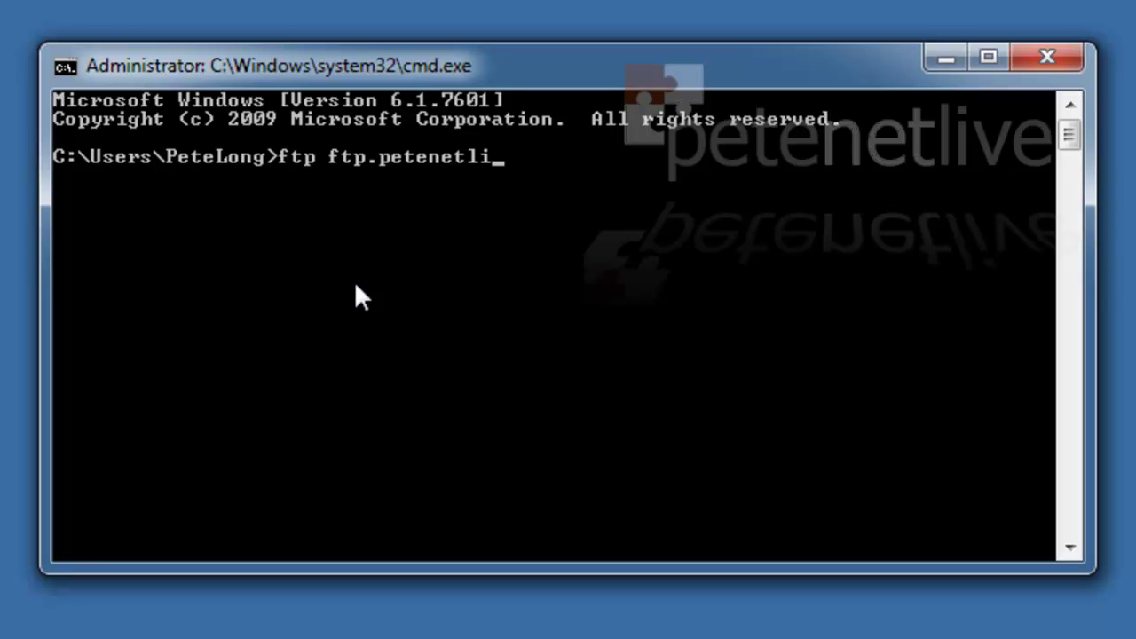
pyautogui.write('ve.com')
pyautogui.press('Return')
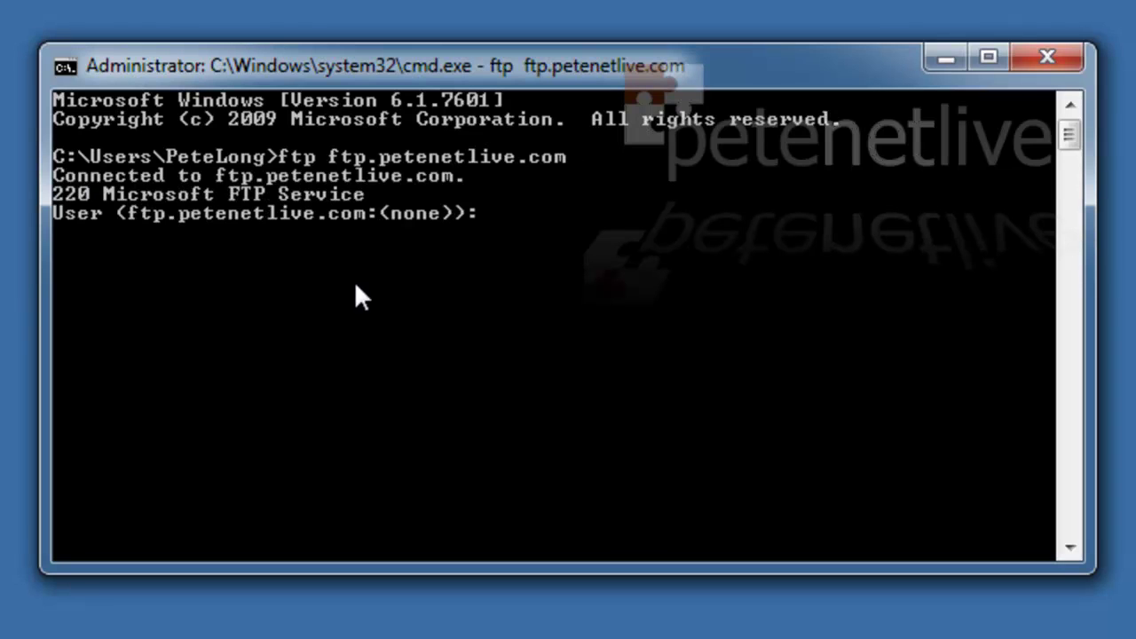
pyautogui.write('administrator')
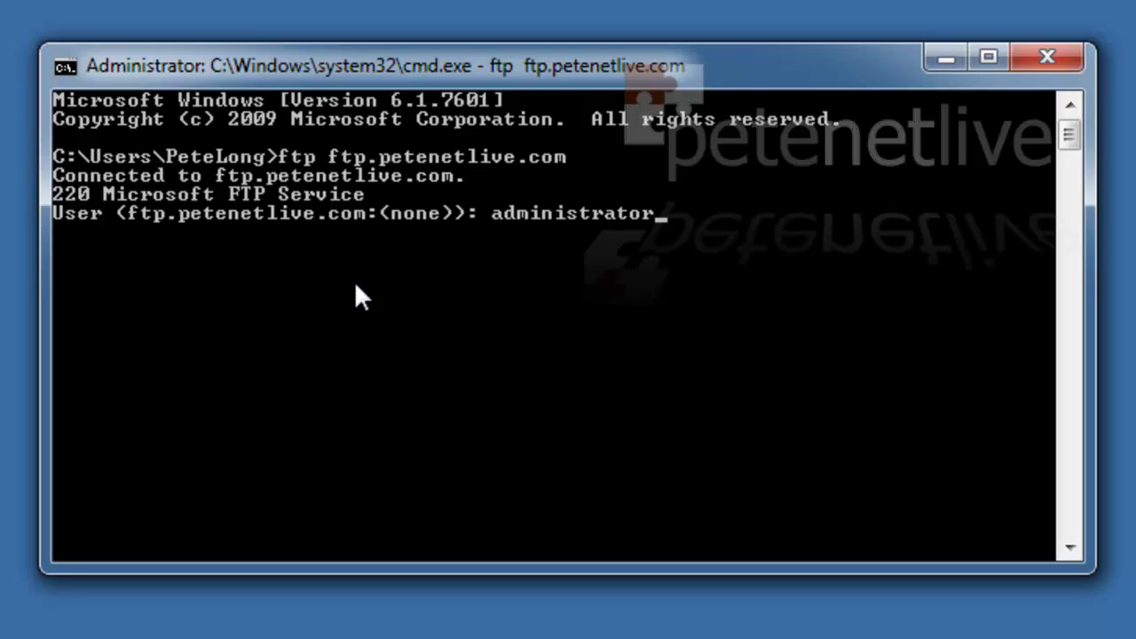
pyautogui.press('Return')
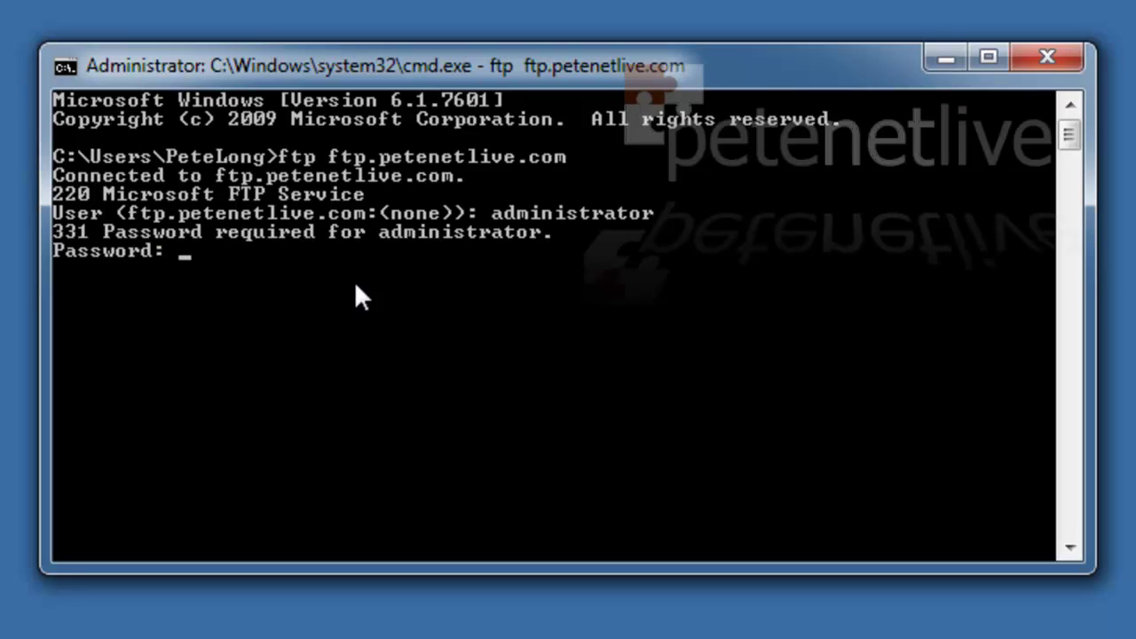
pyautogui.press('Return')
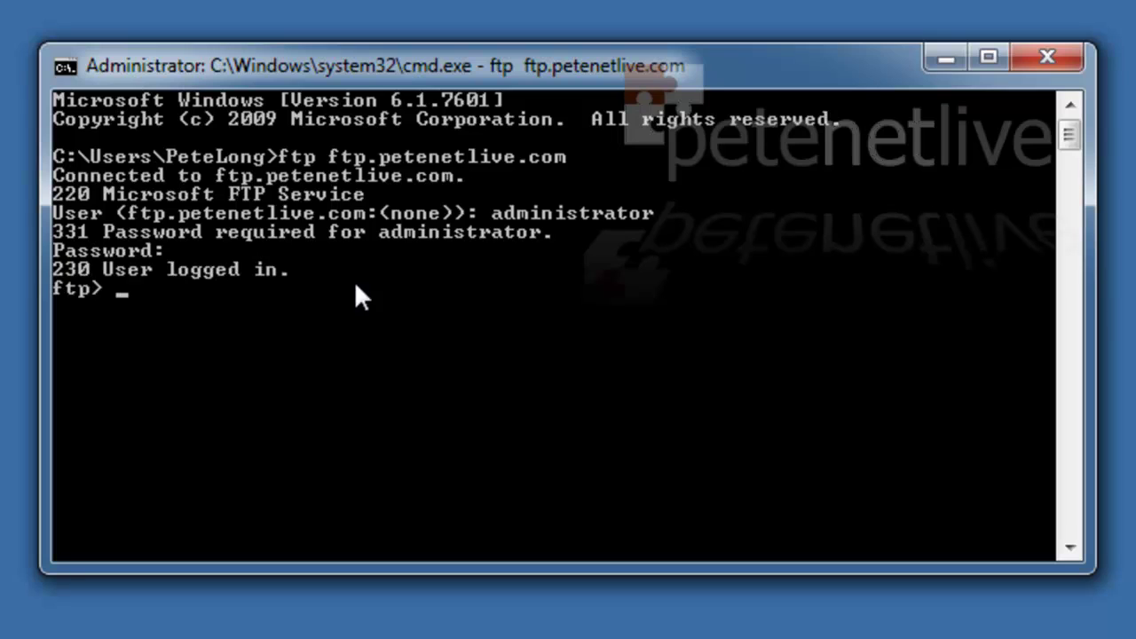